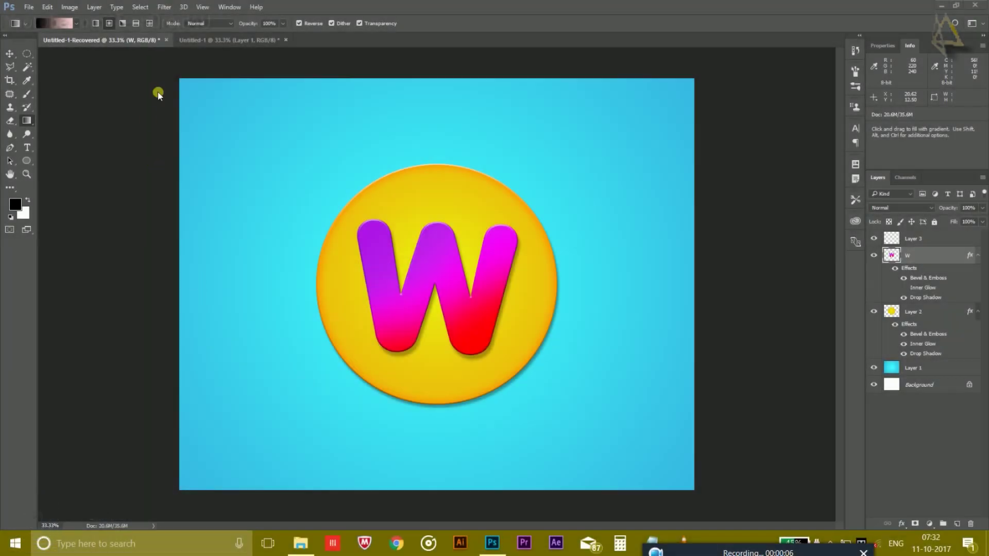
Bring the blank Untitled-1 document, with its empty Layer 1, to the front.
left_click(209, 40)
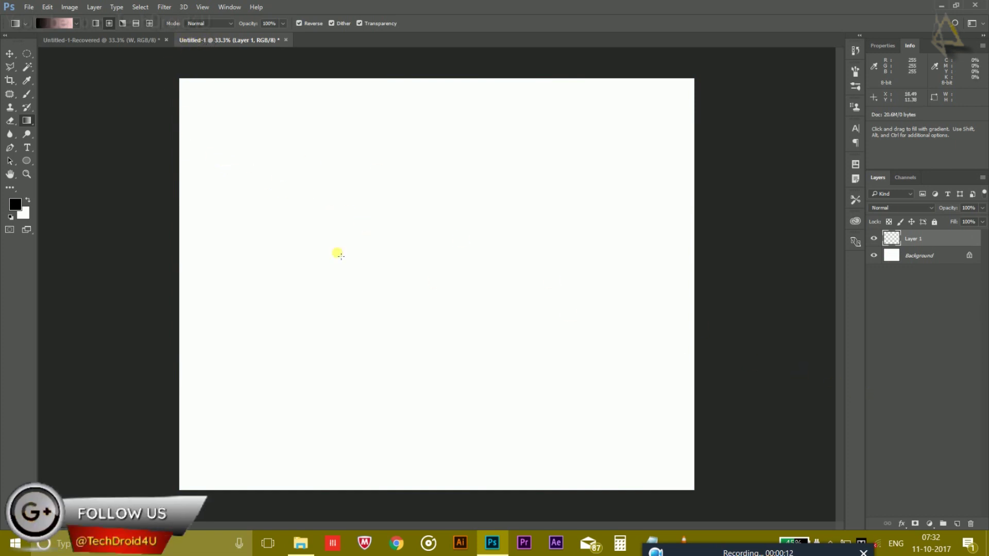
Draw a perfect circle selection near the canvas centre with the Elliptical Marquee Tool.
left_click(24, 53)
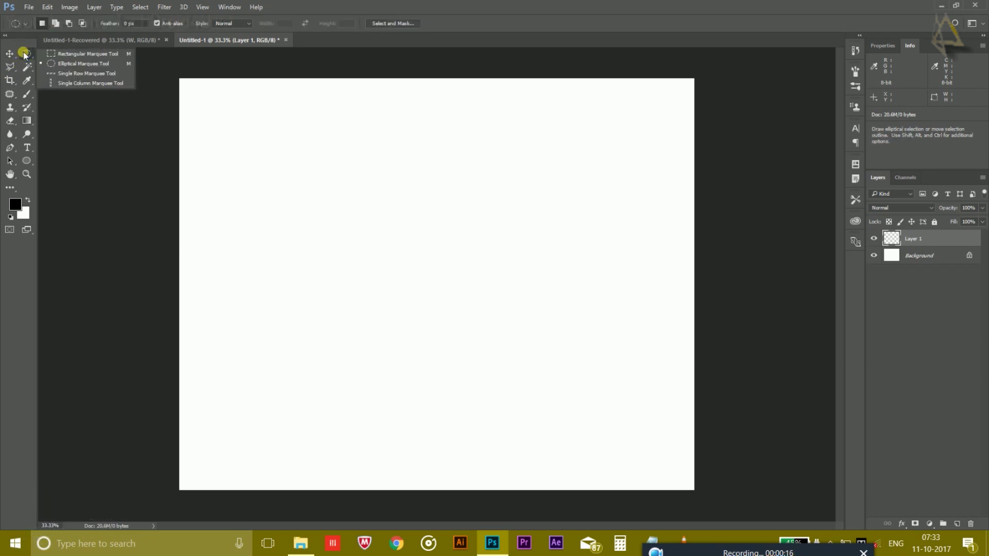
left_click(51, 64)
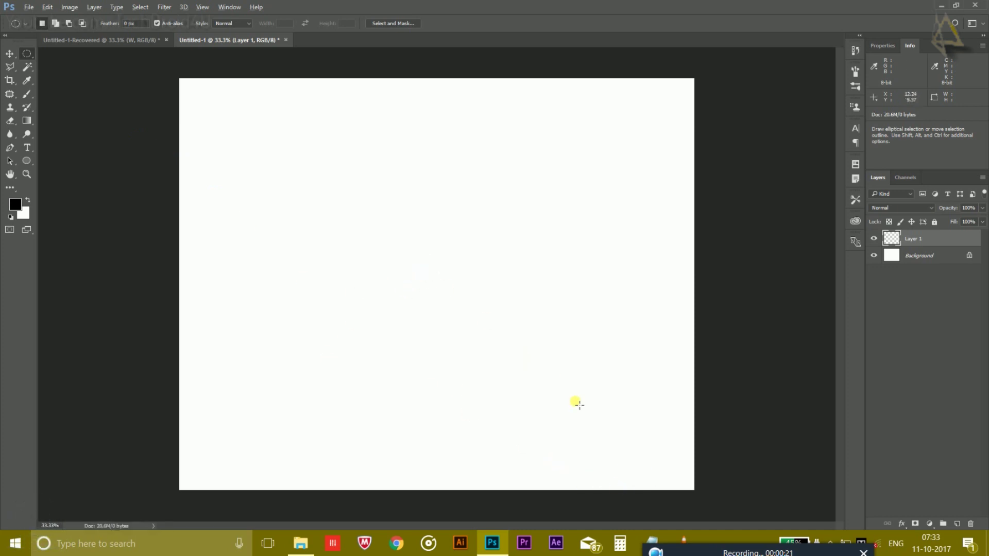
left_click_drag(579, 405, 570, 396)
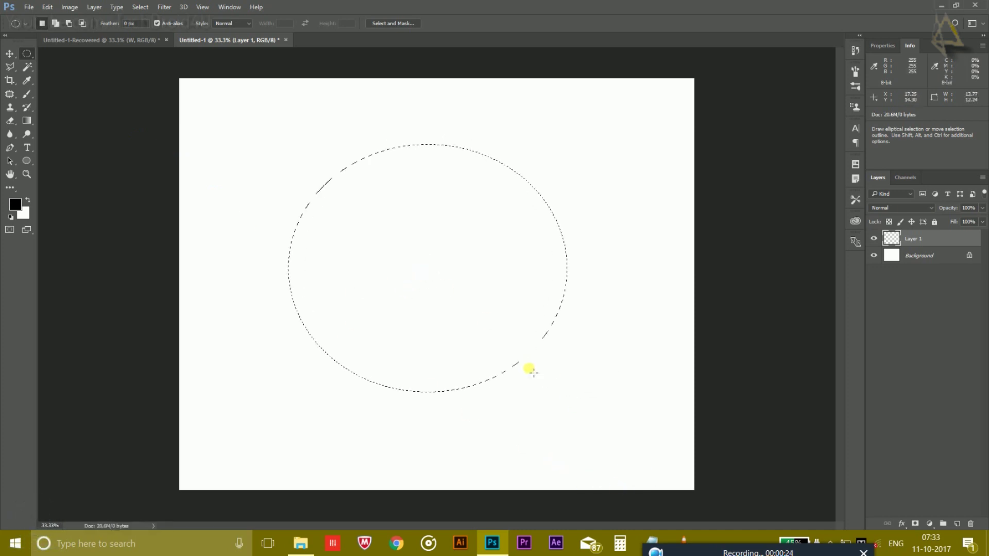
key("ctrl+d")
left_click_drag(410, 278, 540, 415)
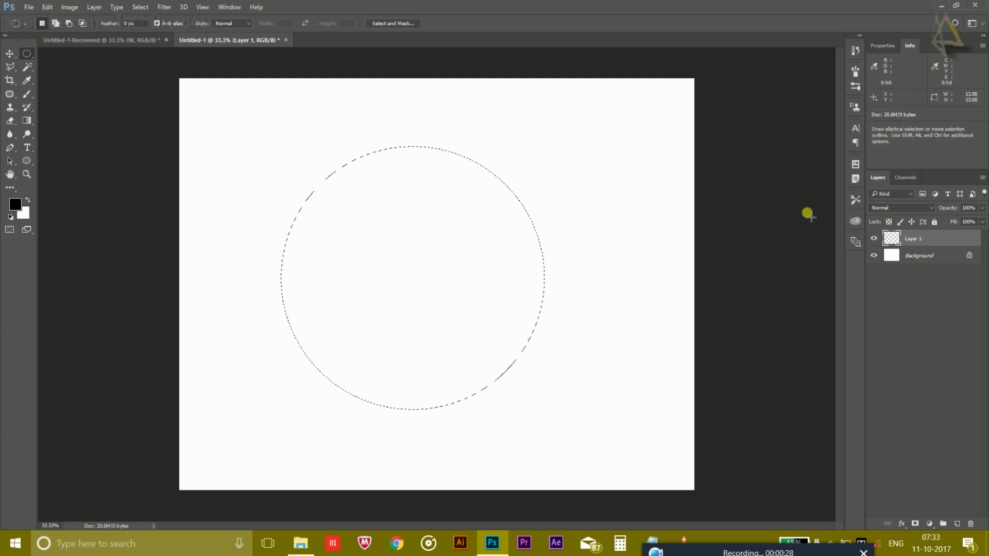
In the Gradient Editor, start from black-to-white and set the left stop to yellow f6e800.
left_click(27, 120)
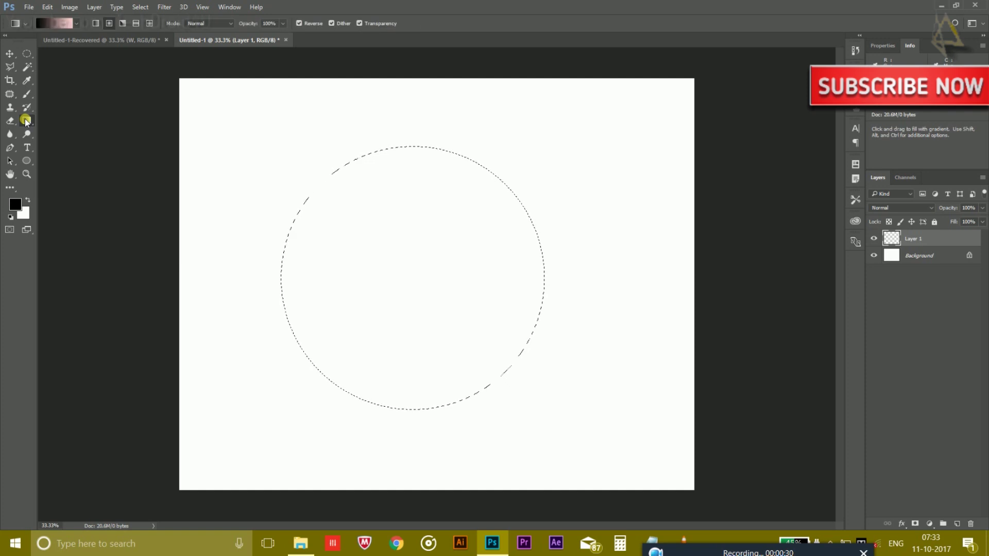
left_click(56, 23)
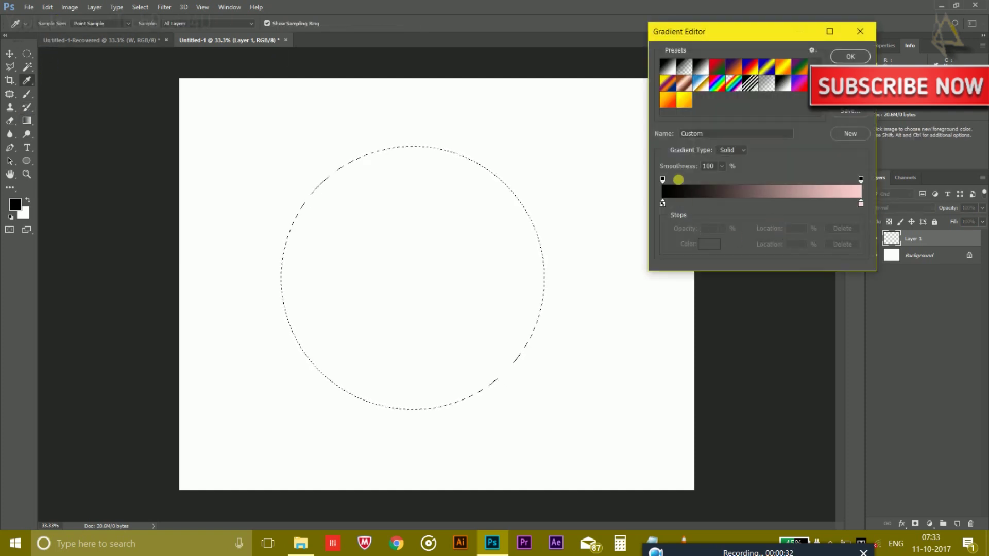
left_click(669, 106)
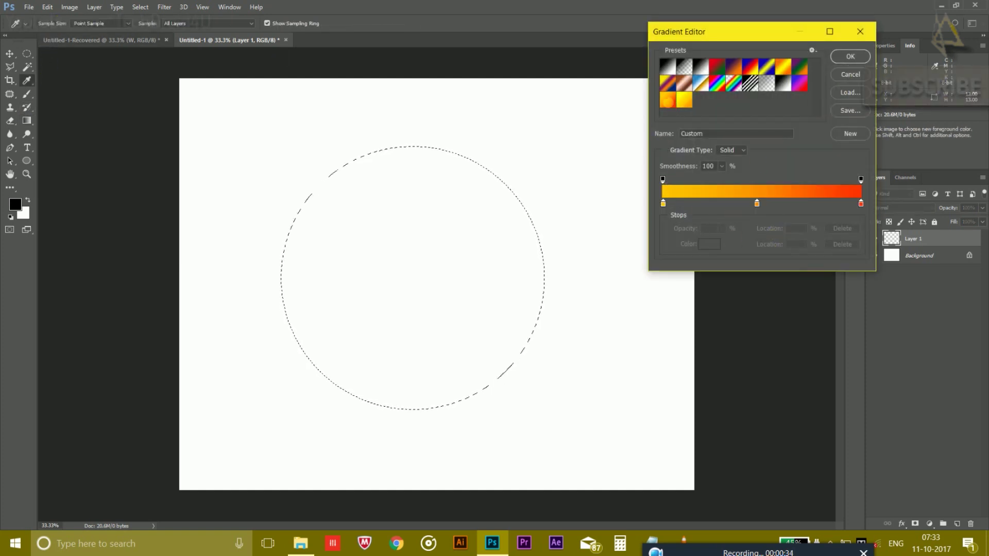
left_click(668, 71)
left_click(663, 205)
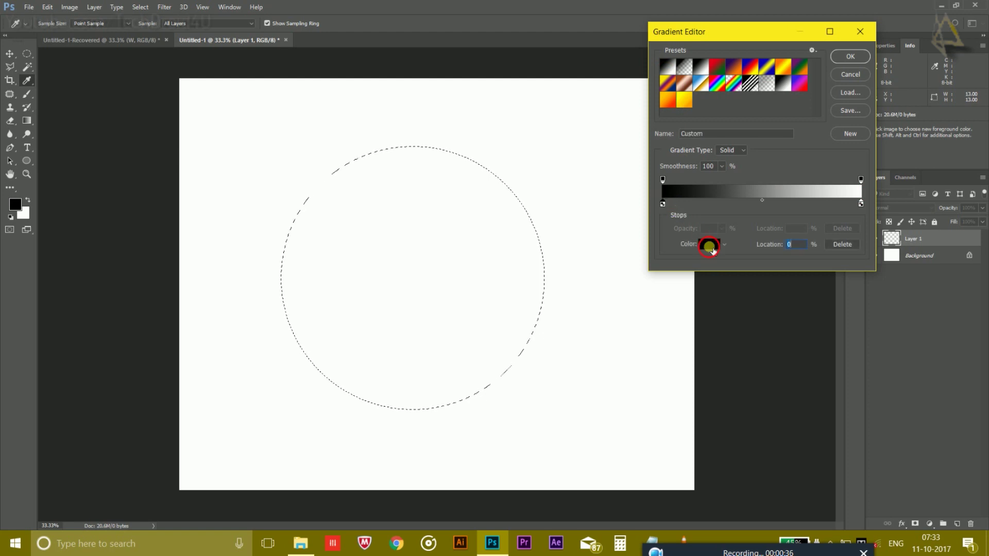
left_click(710, 244)
left_click(782, 205)
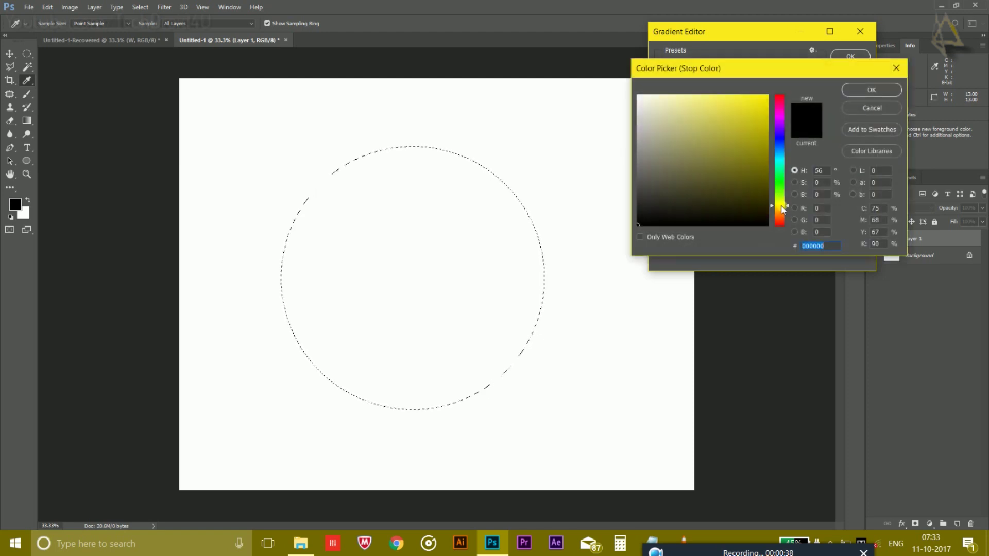
left_click(768, 98)
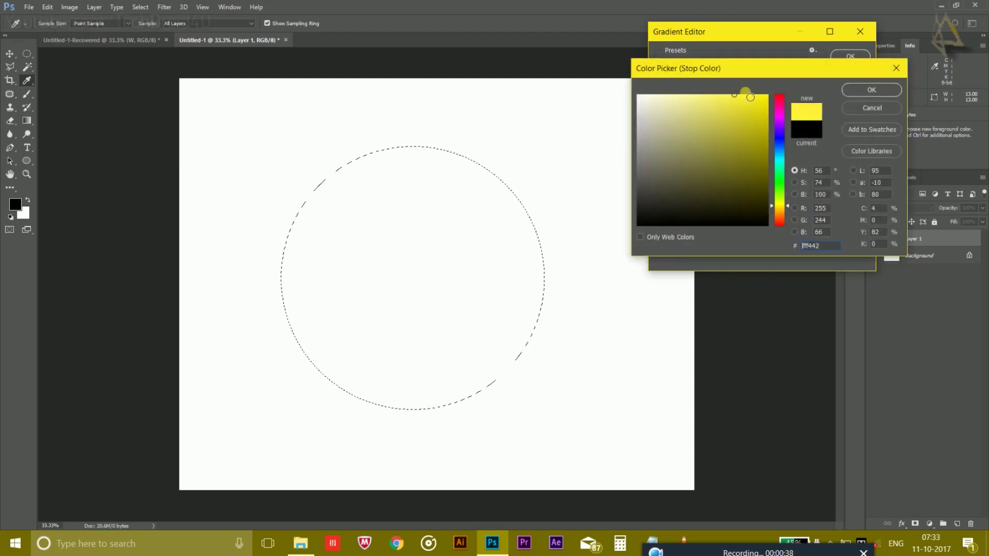
left_click(859, 94)
Set the gradient's right stop to orange e98f00 and accept the gradient.
left_click(862, 202)
left_click(708, 244)
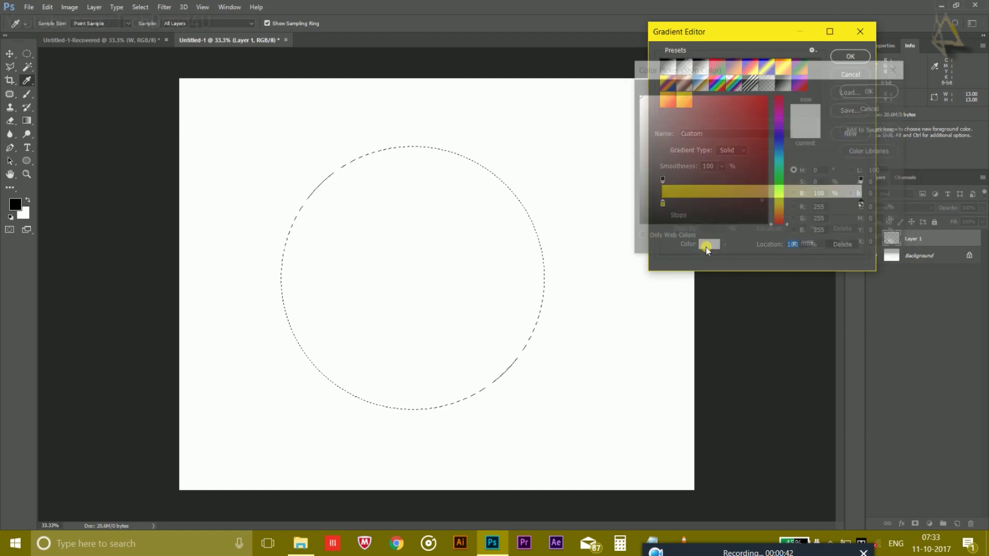
left_click(779, 213)
left_click_drag(765, 187, 768, 96)
left_click(860, 91)
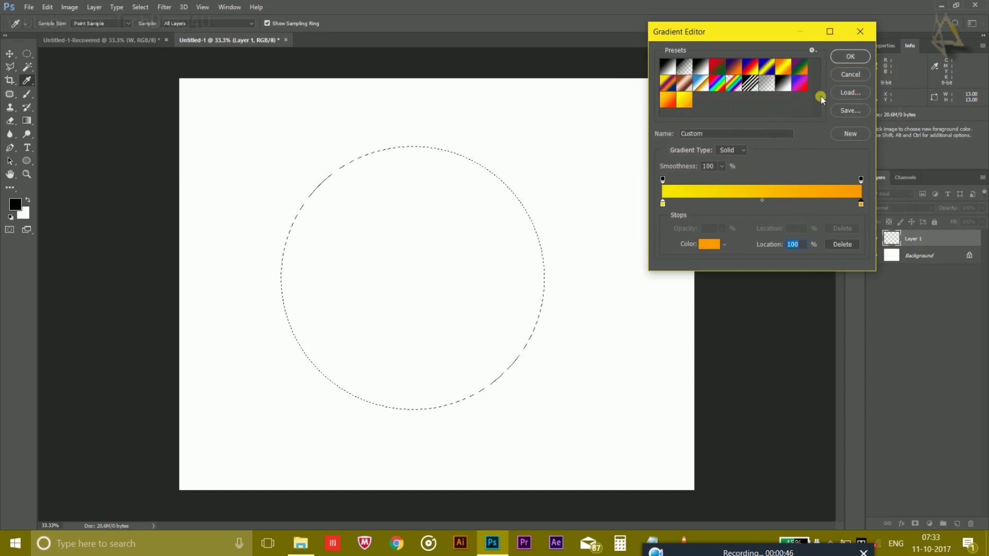
left_click(850, 57)
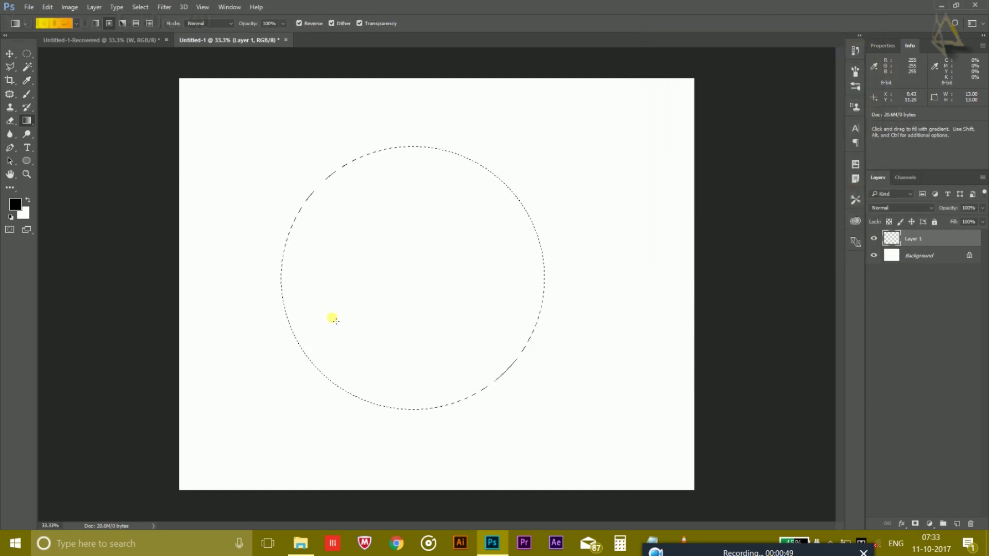
Fill the circle with a radial gradient, Reverse off, yellow centre to orange edge, then deselect.
left_click(109, 24)
left_click_drag(412, 283, 424, 425)
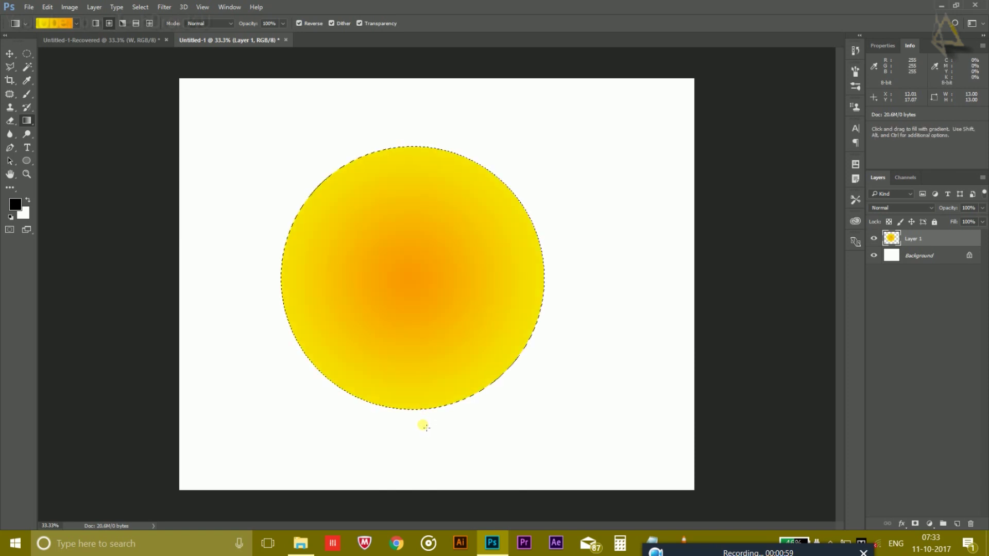
key("ctrl+z")
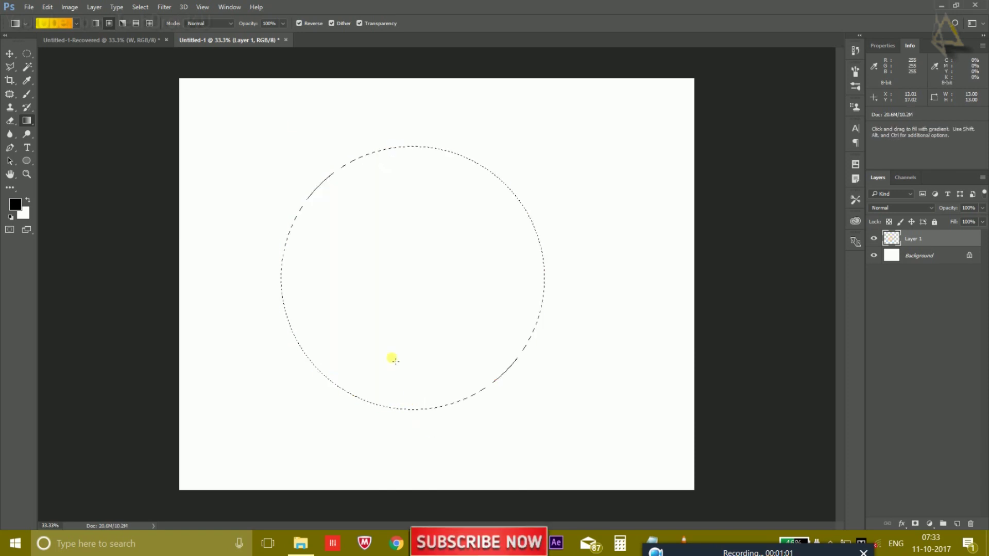
left_click(297, 24)
left_click_drag(411, 275, 416, 419)
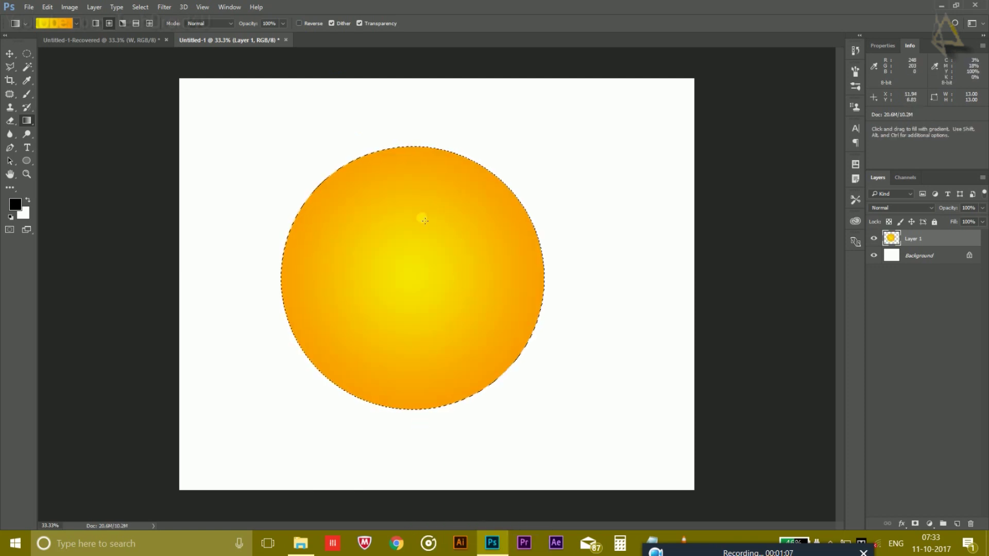
key("ctrl+d")
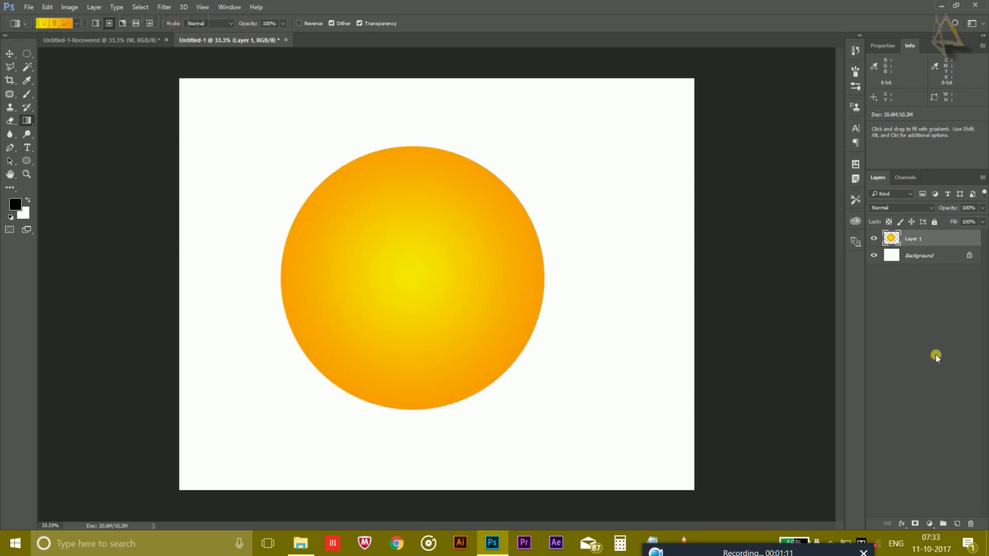
right_click(898, 244)
Add a Pillow Emboss Bevel & Emboss with reduced depth and Size 32 px to Layer 1.
left_click(875, 249)
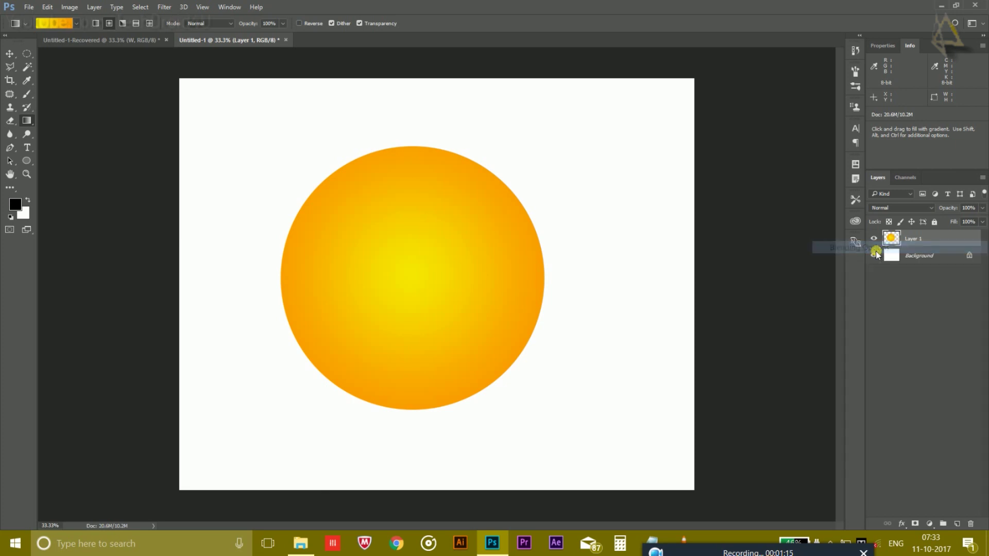
left_click_drag(725, 175, 750, 63)
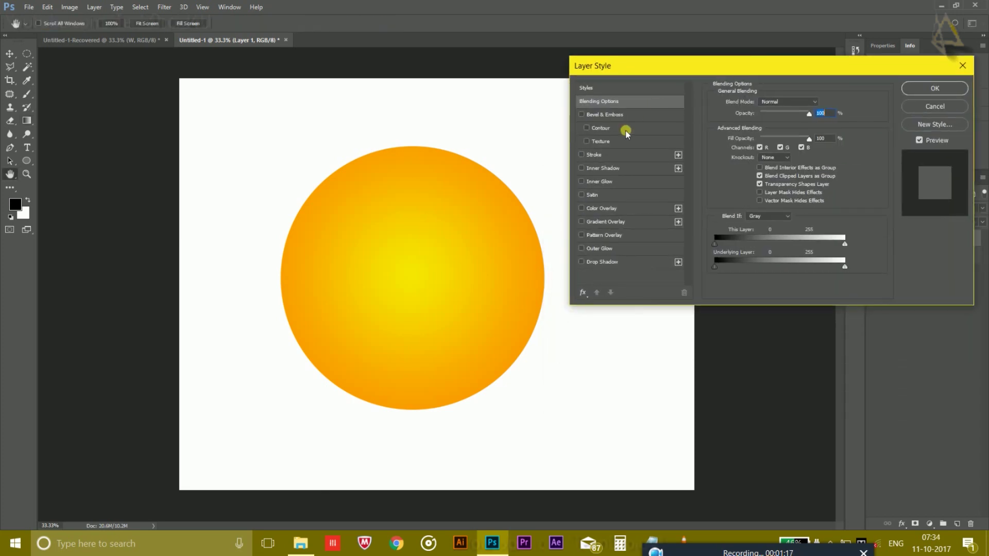
left_click(582, 114)
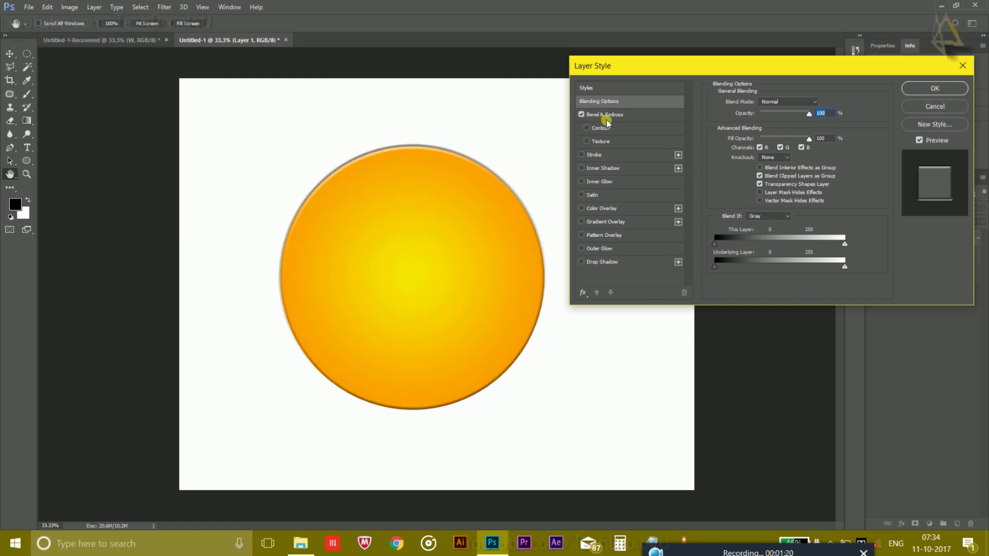
left_click(606, 119)
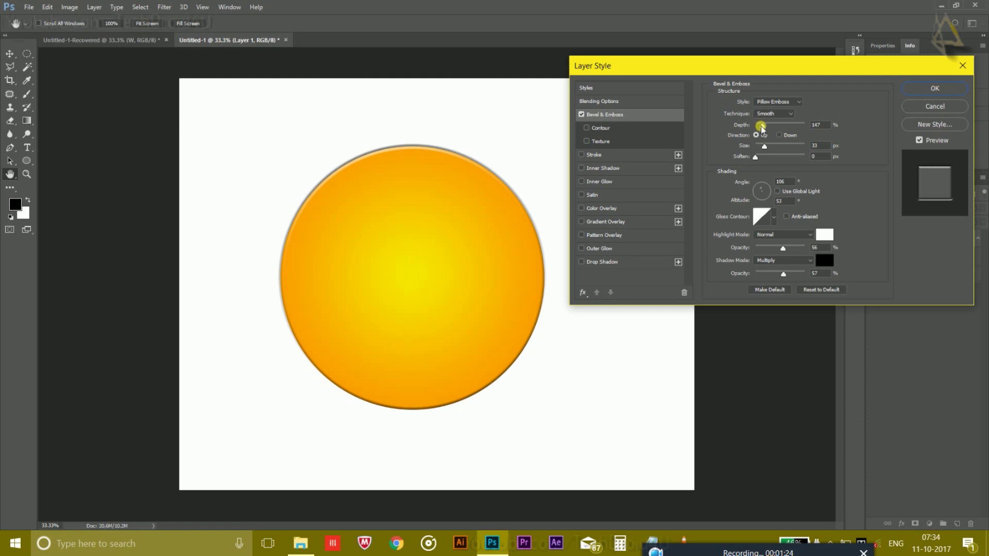
left_click_drag(761, 125, 760, 126)
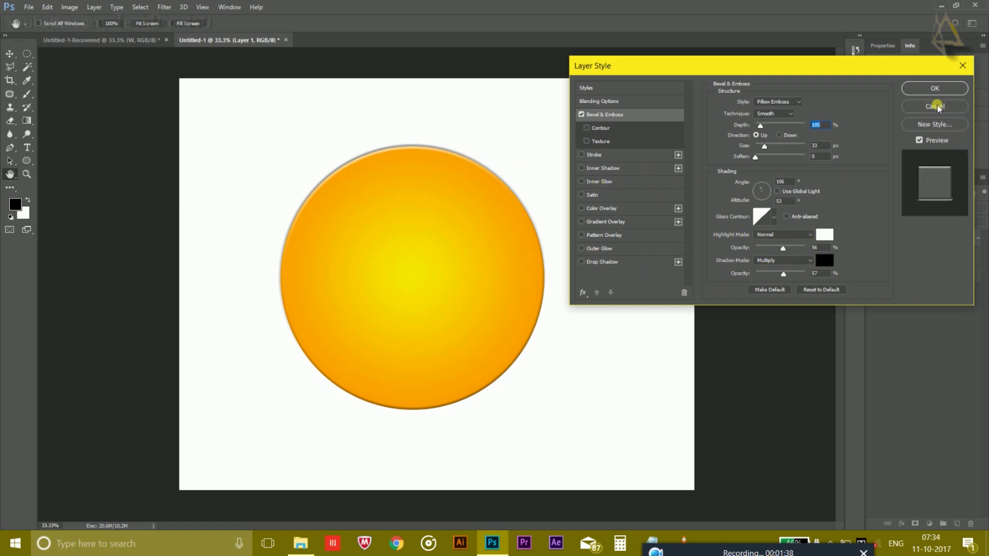
left_click(935, 88)
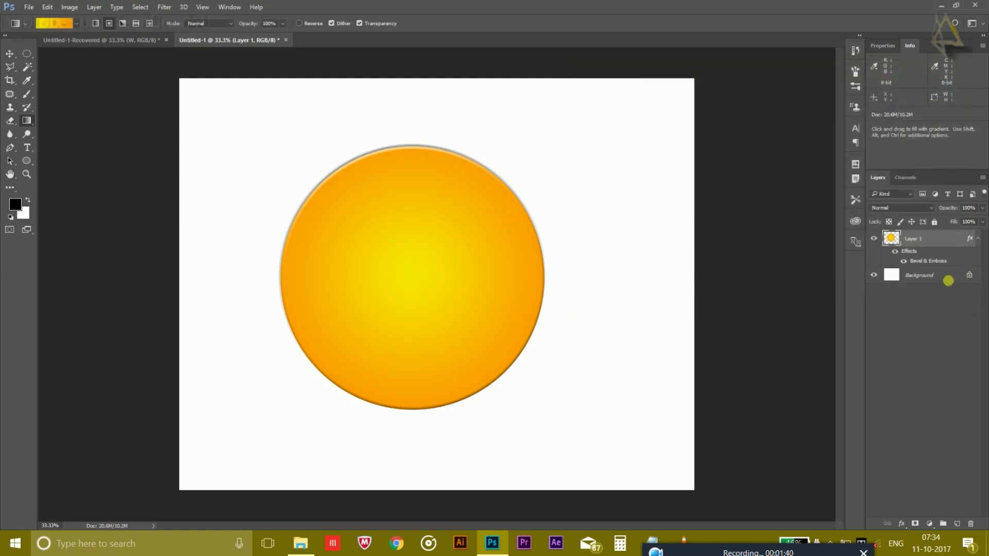
Add a new layer and type a green W in Porky's at 190.88 pt.
left_click(958, 523)
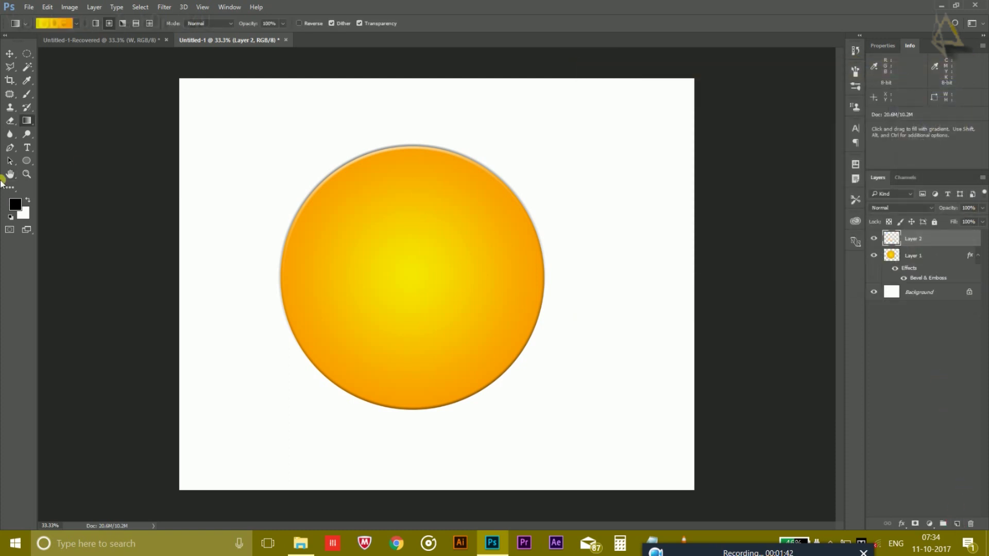
left_click(25, 150)
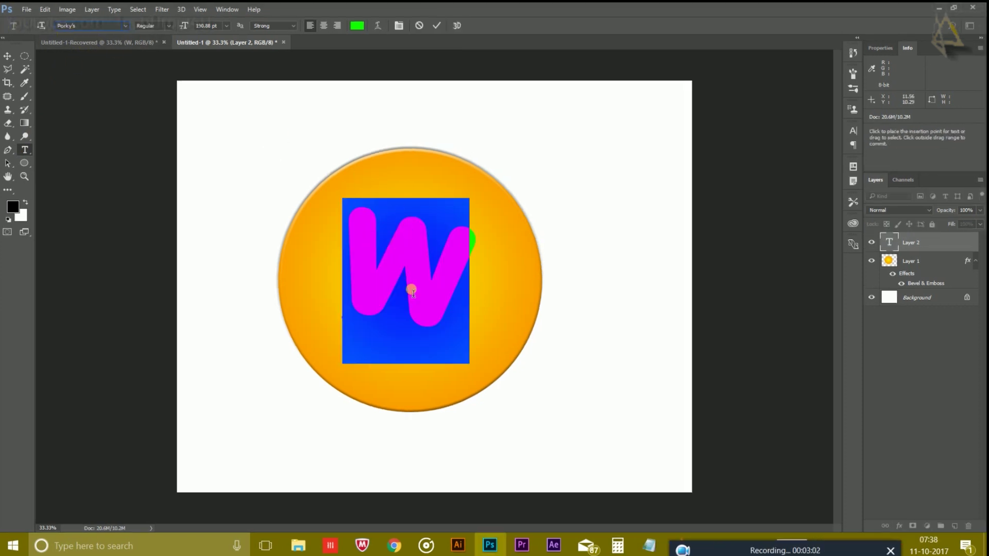
left_click(910, 262)
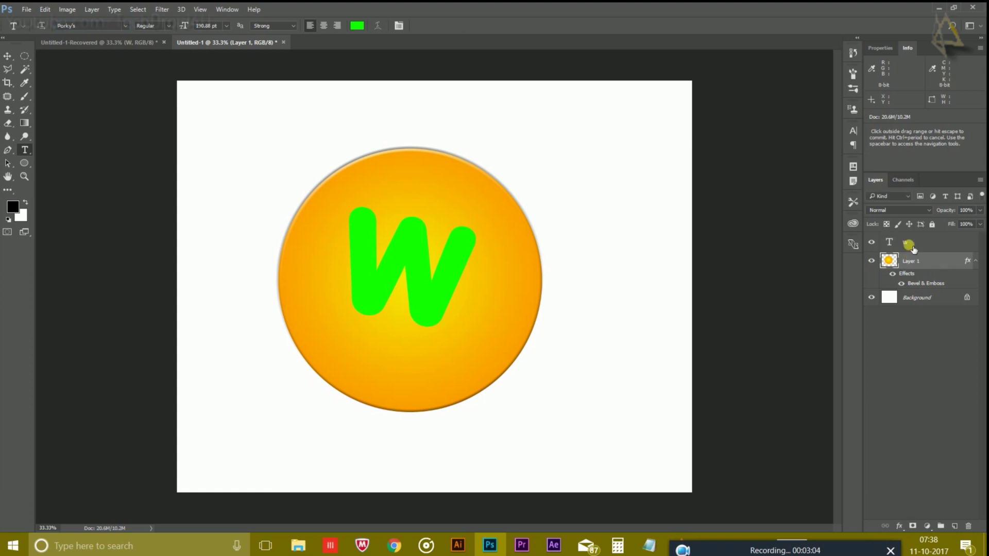
Review the W's Character settings, then commit the text and select the W layer.
left_click(390, 243)
left_click_drag(478, 258, 354, 269)
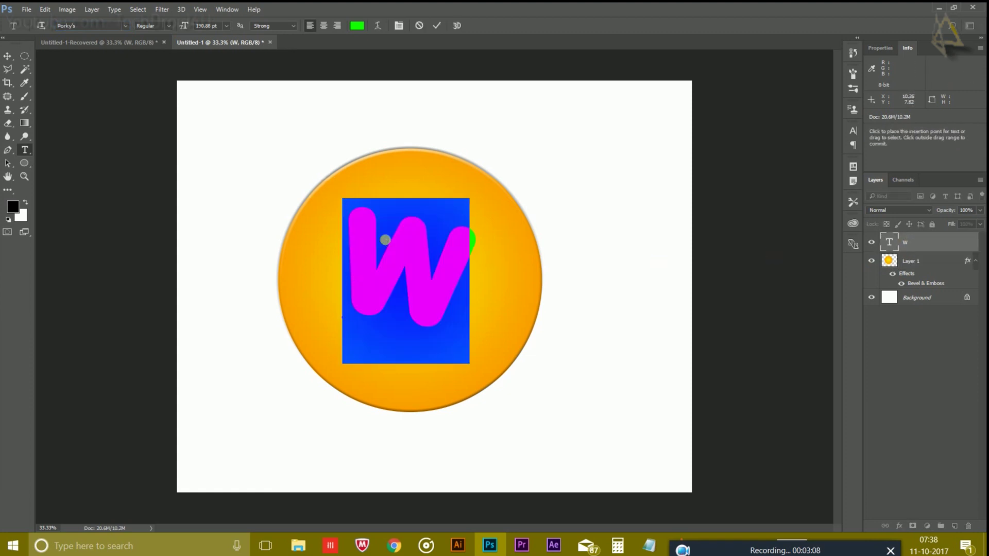
left_click(852, 131)
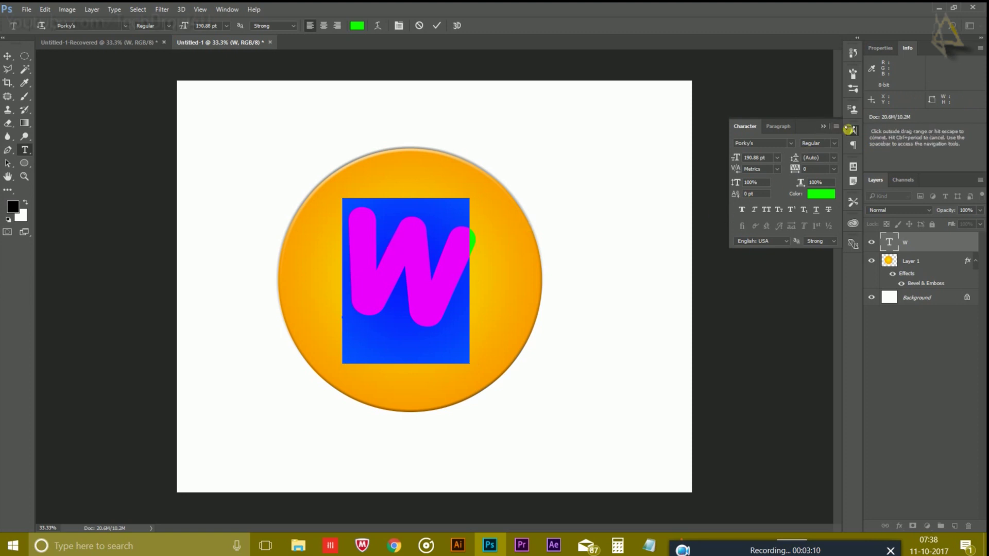
left_click(852, 131)
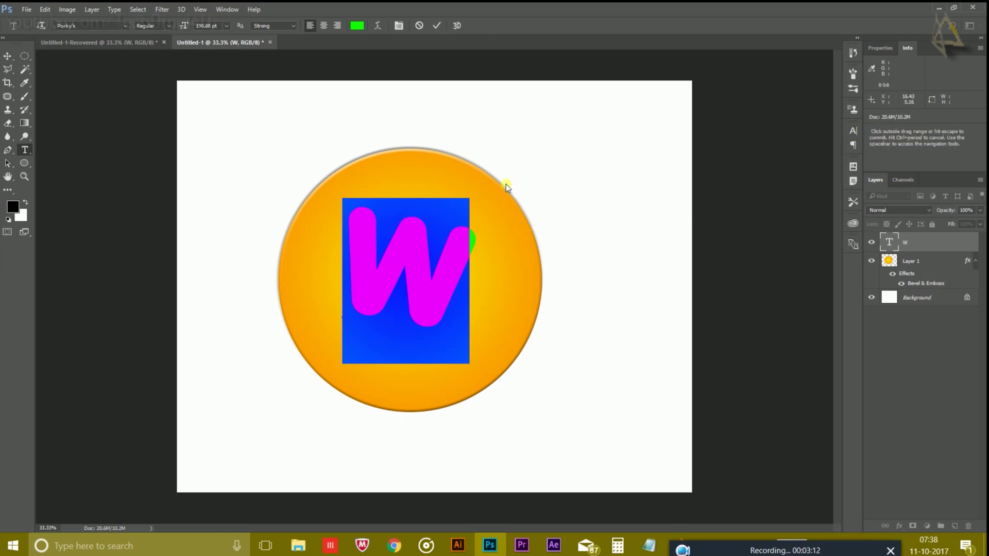
left_click(460, 238)
key("ctrl+t")
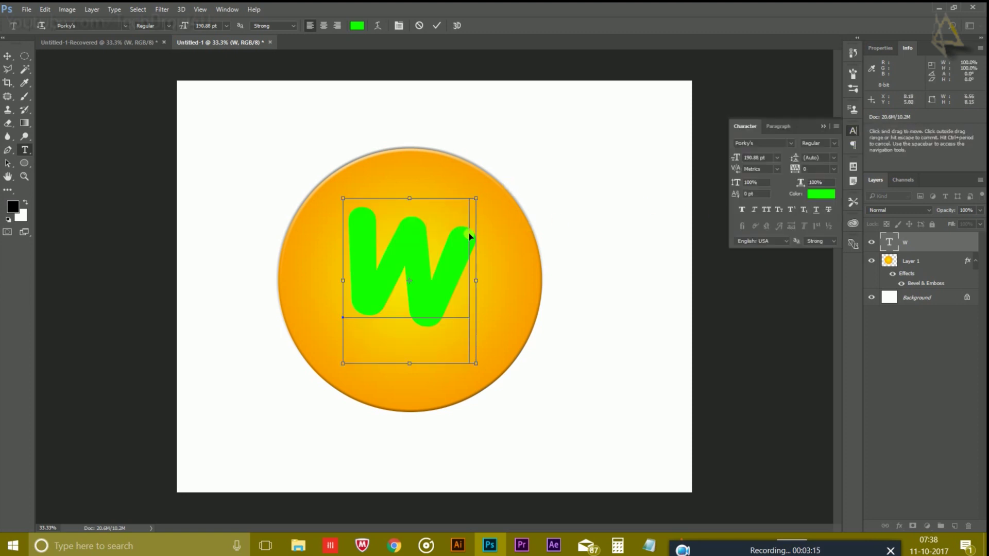
left_click(913, 249)
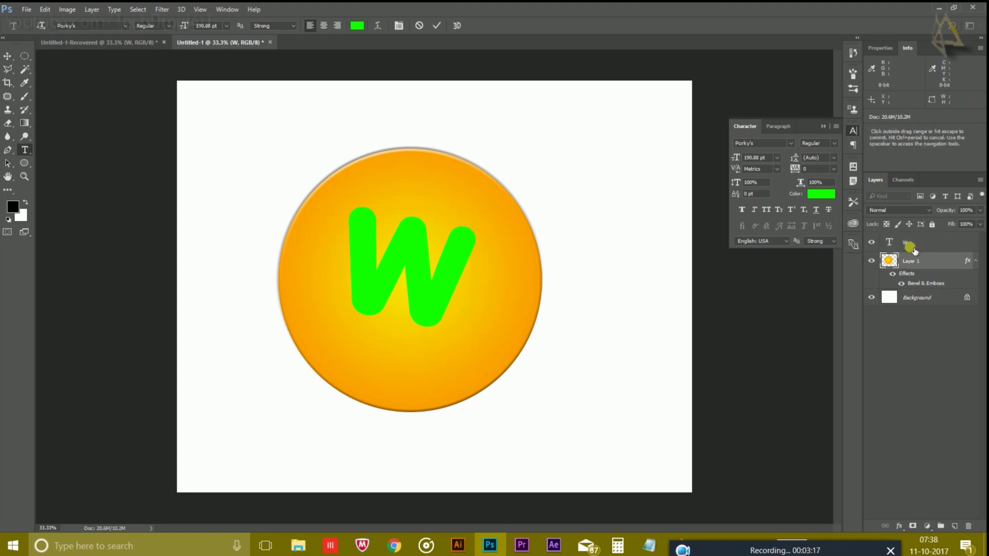
left_click(912, 245)
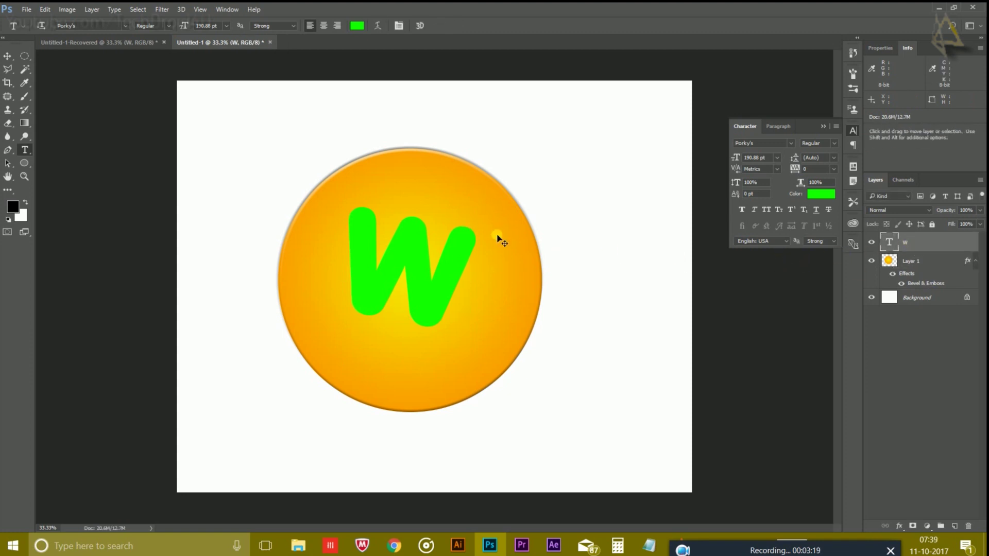
key("ctrl+t")
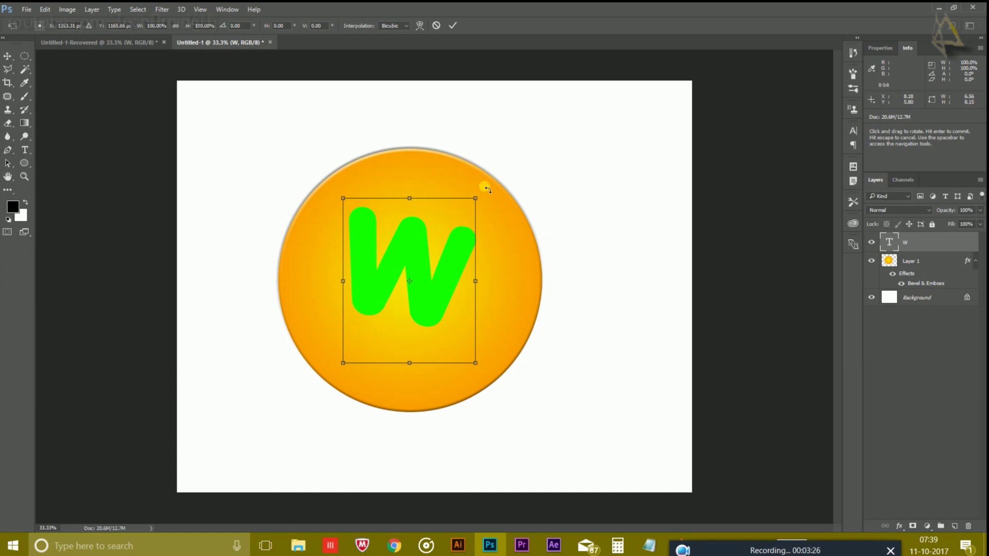
Rotate the W about 7.5° and move it slightly lower toward the circle's centre.
mouse_move(487, 189)
left_mouse_down()
mouse_move(469, 174)
mouse_move(480, 182)
left_mouse_up()
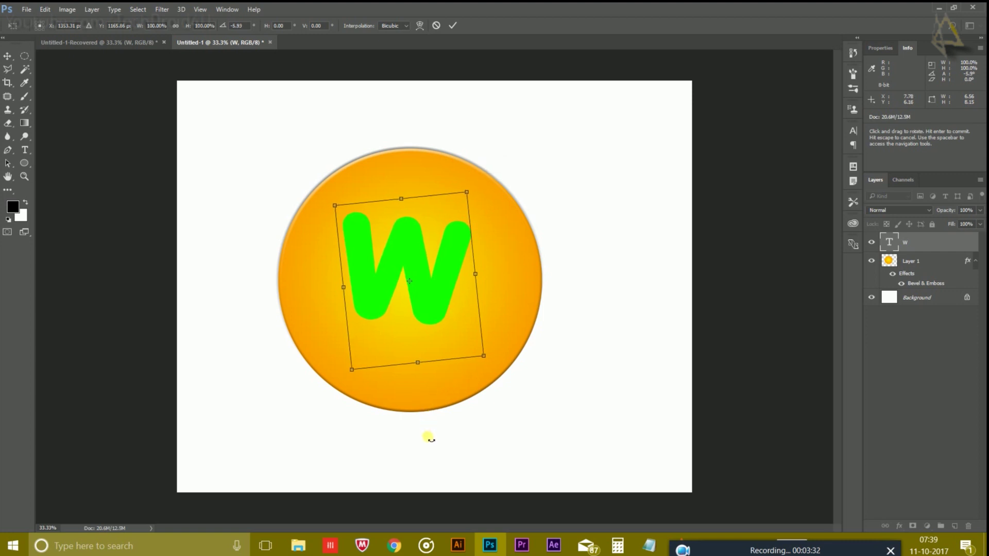
left_click_drag(401, 309, 413, 319)
left_click_drag(480, 190, 477, 186)
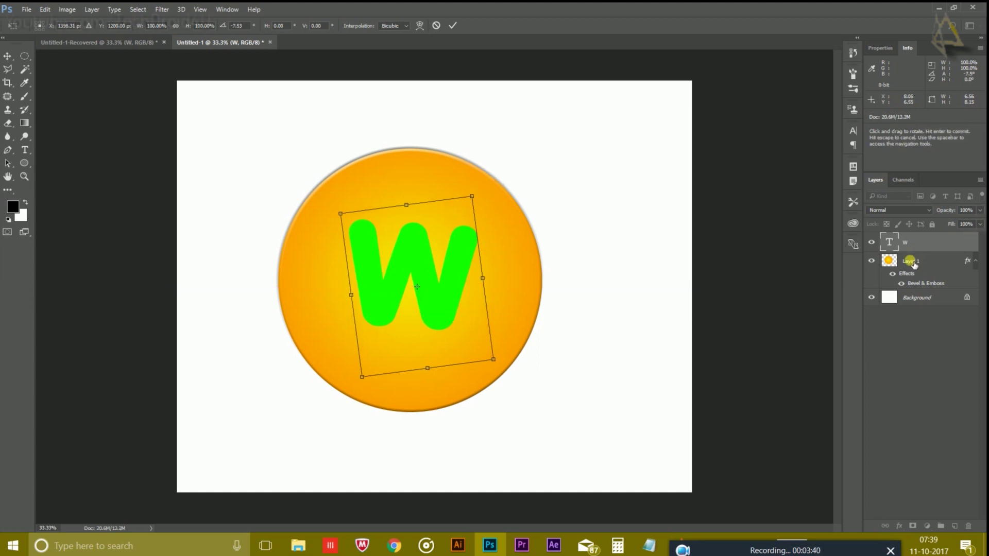
key("Return")
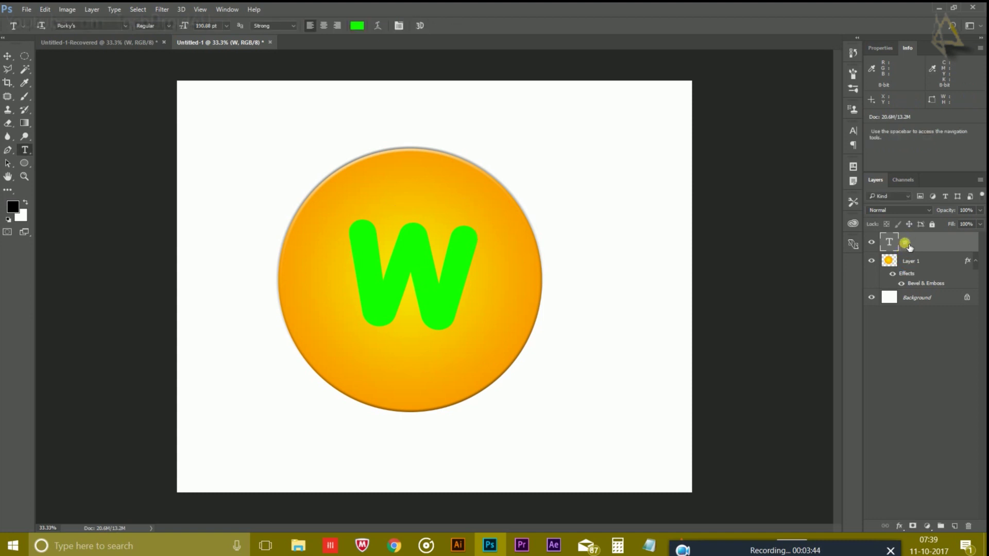
Rasterize the W text layer from its layer context menu.
right_click(912, 244)
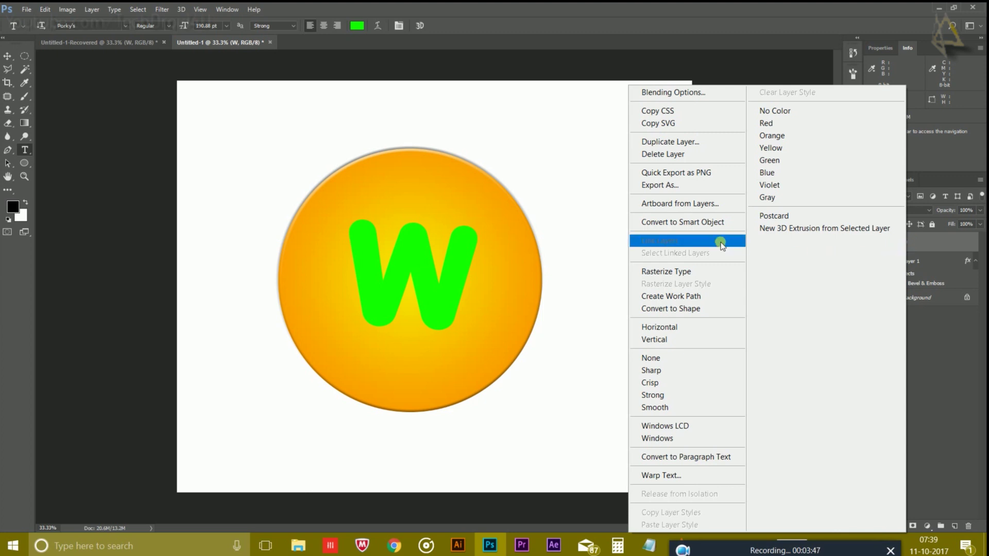
left_click(676, 271)
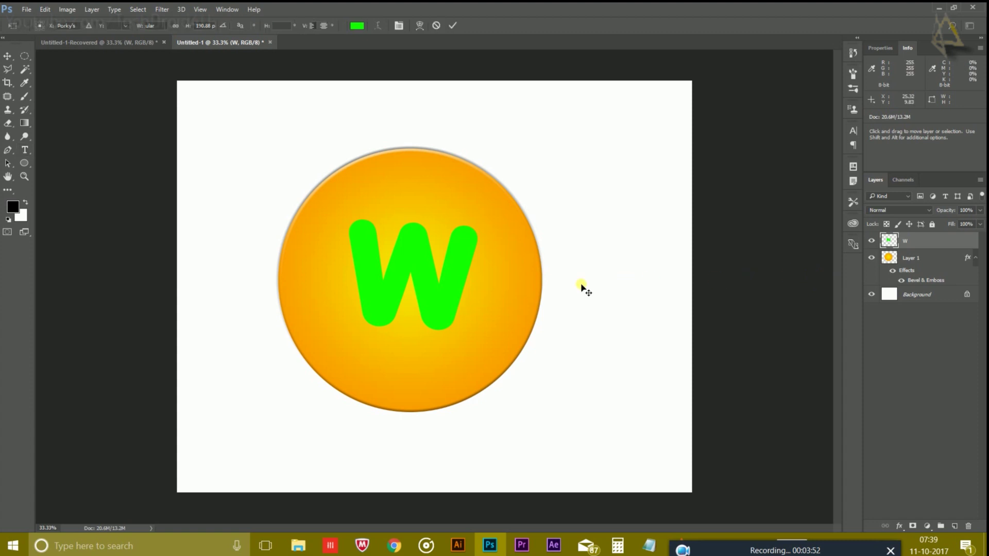
Scale the rasterized W to about 130% and reposition it within the circle.
key("ctrl+t")
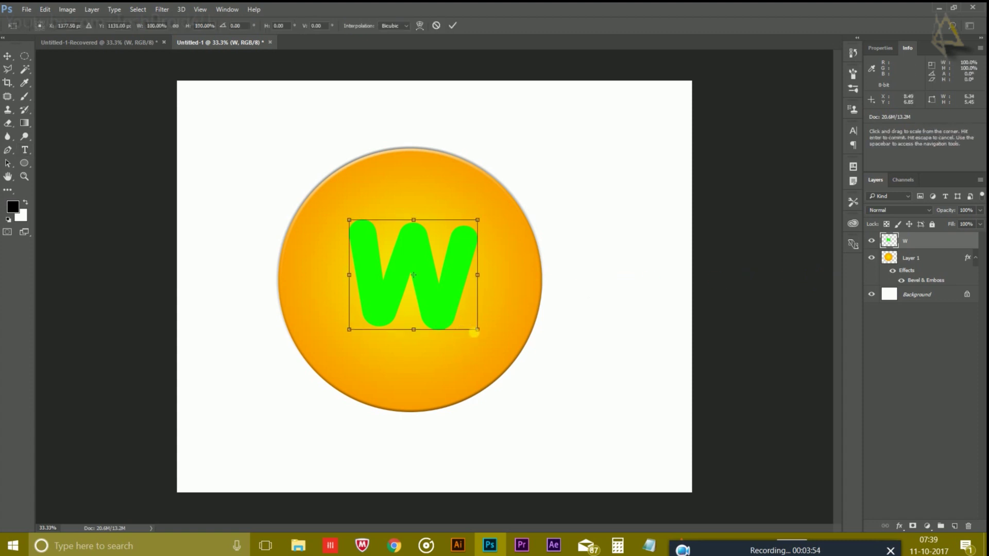
left_click_drag(478, 330, 494, 343)
left_click_drag(447, 291, 445, 304)
key("Return")
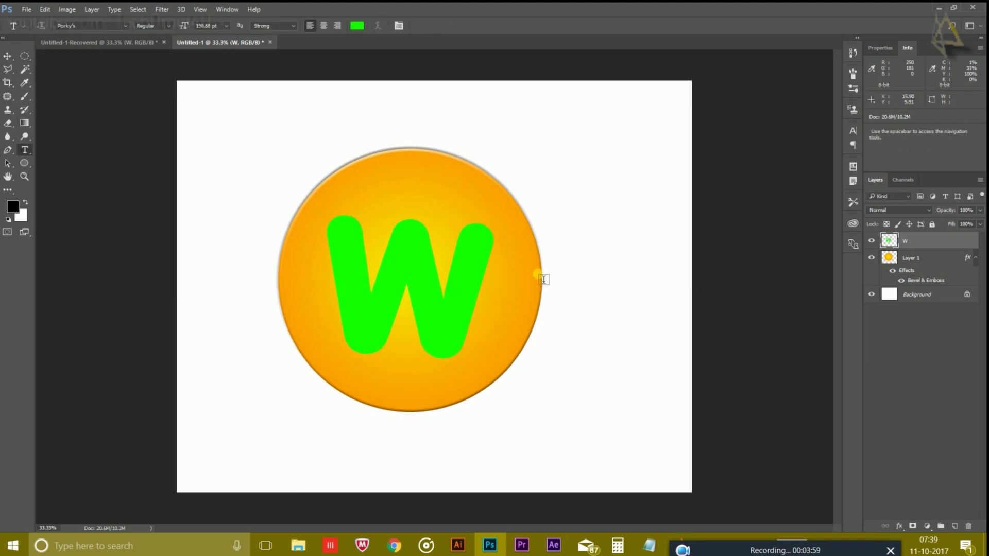
Fill the W with magenta d200ff, deselect, and open the W layer's style settings.
left_click(890, 241, "ctrl")
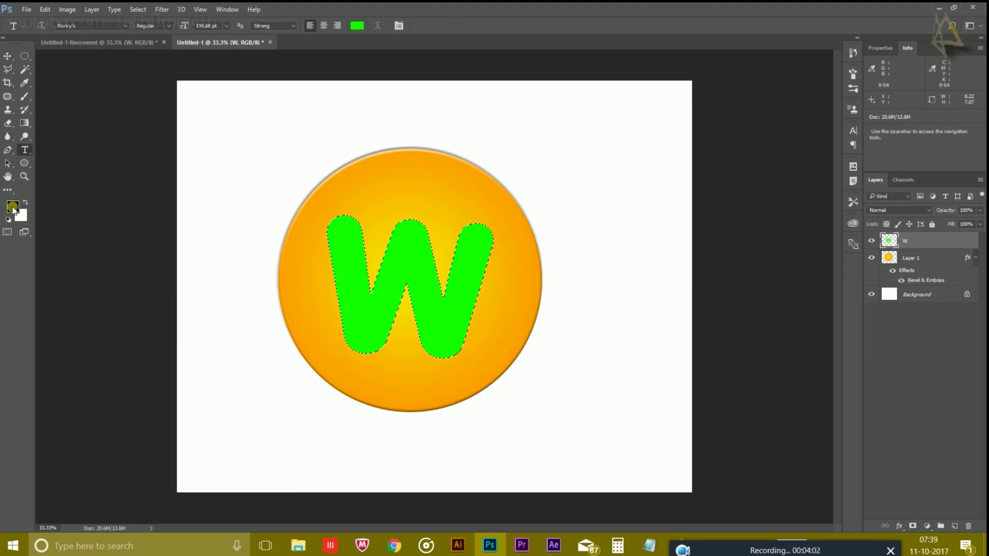
left_click(13, 208)
left_click_drag(783, 184, 779, 123)
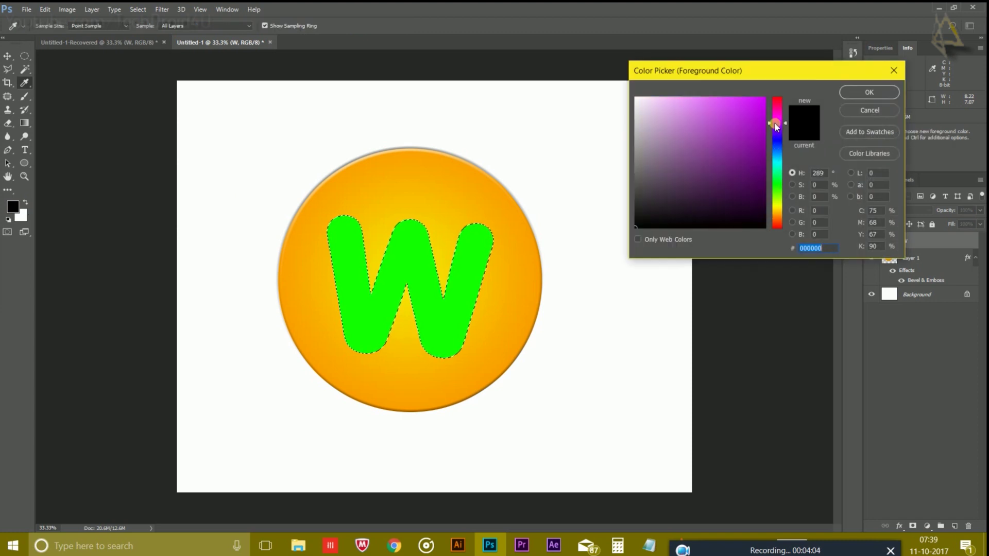
left_click(764, 98)
left_click(849, 95)
key("t")
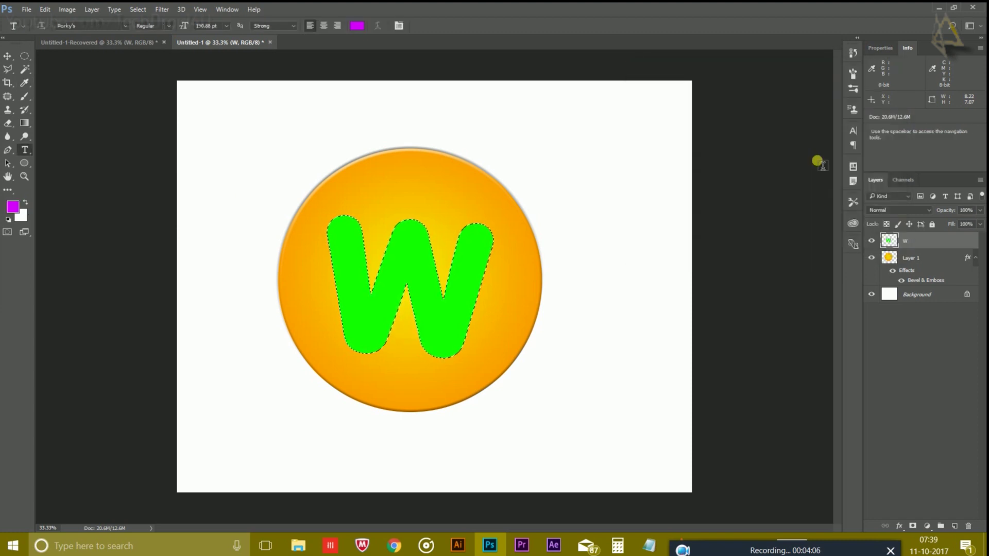
key("alt+BackSpace")
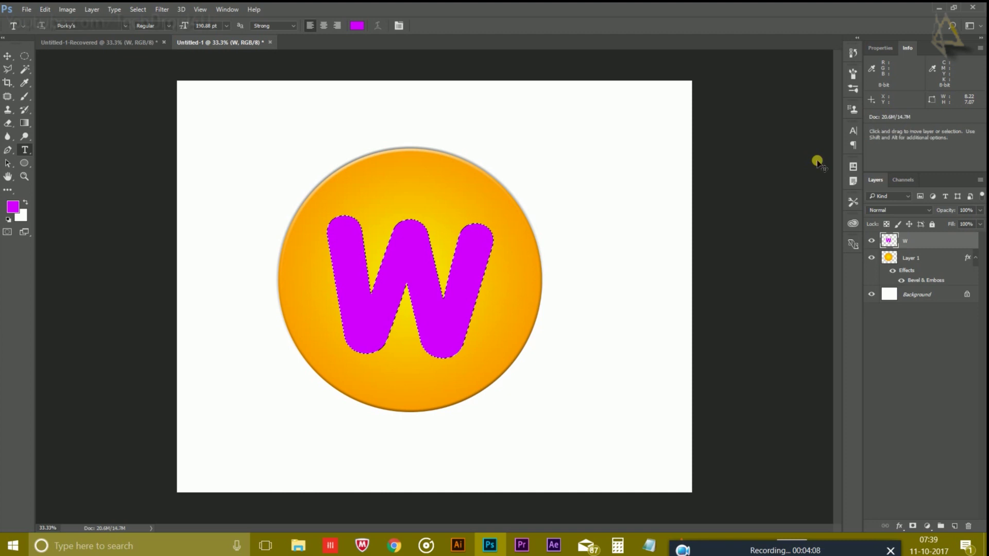
key("ctrl+d")
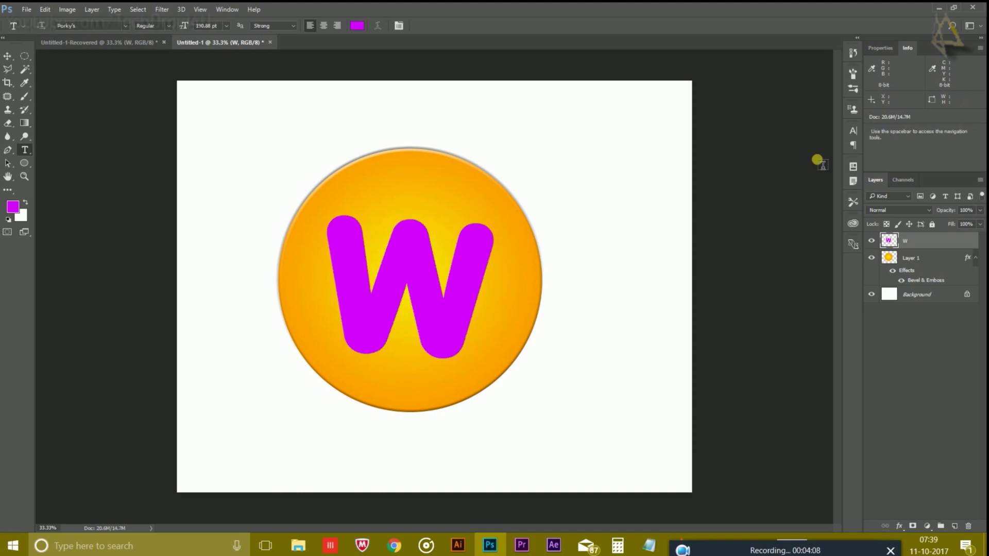
right_click(896, 241)
left_click(882, 247)
Give the W an Inner Bevel with 53% depth and 24 px size.
left_click(579, 117)
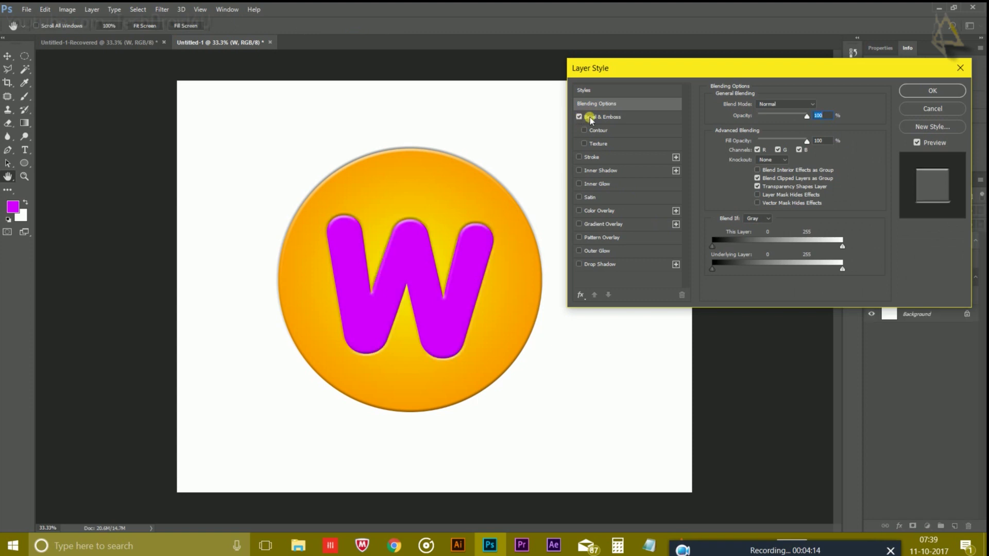
left_click(597, 117)
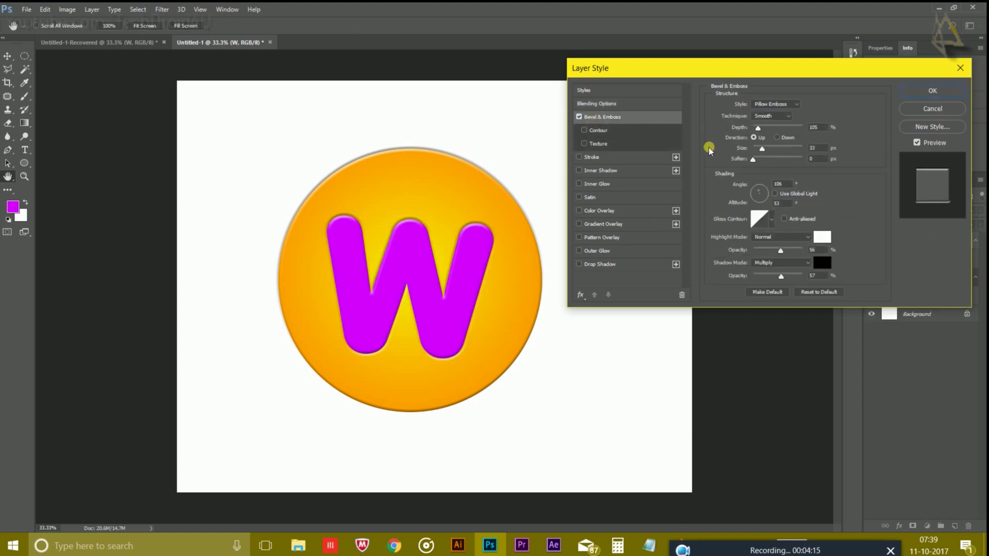
left_click(774, 104)
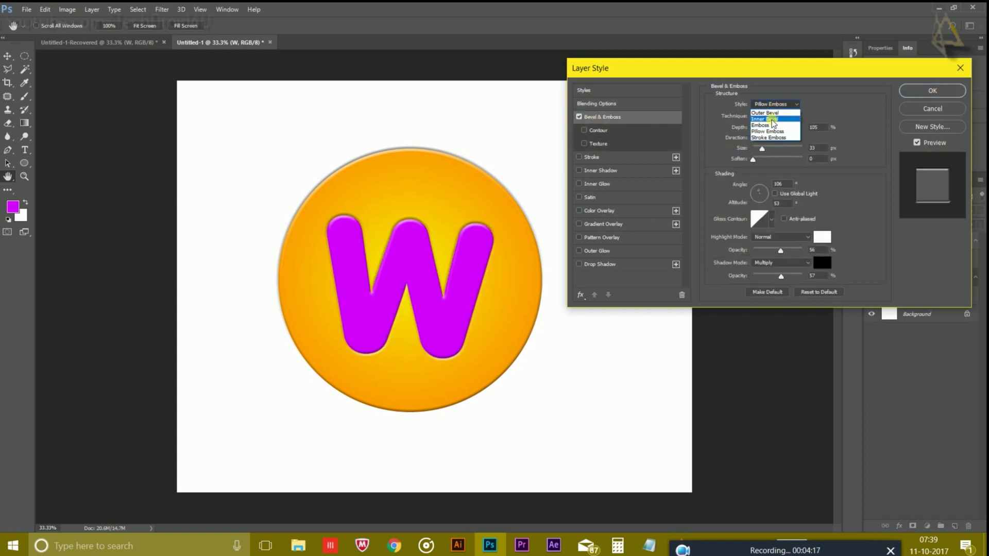
left_click(772, 118)
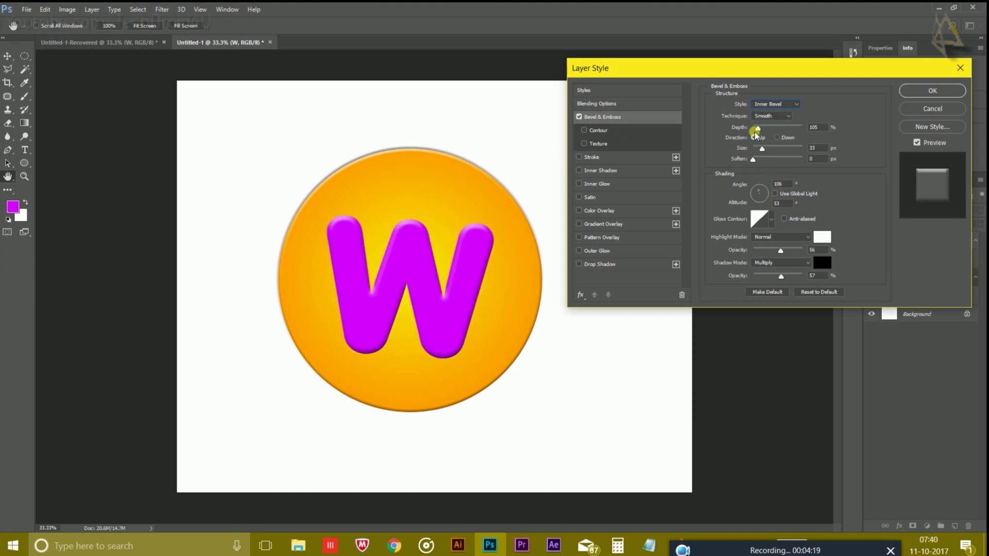
left_click_drag(755, 129, 750, 126)
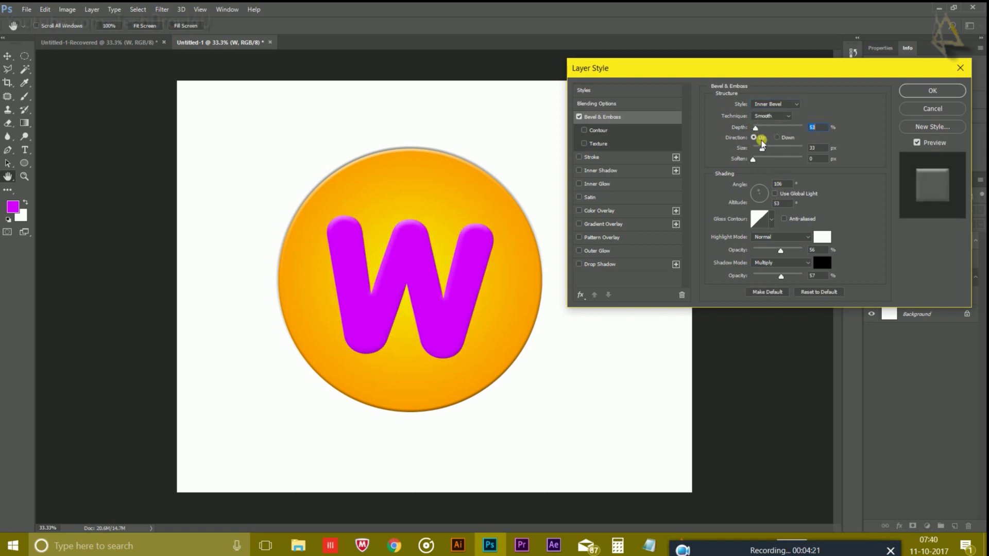
left_click_drag(762, 150, 747, 159)
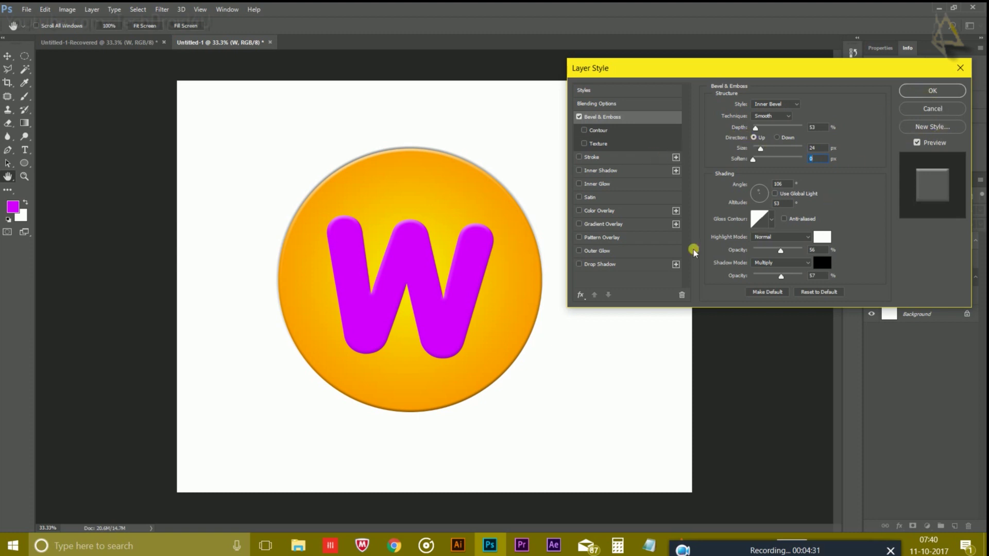
Add a faint drop shadow to the W: about 30% opacity, distance 20, size 24.
left_click(578, 264)
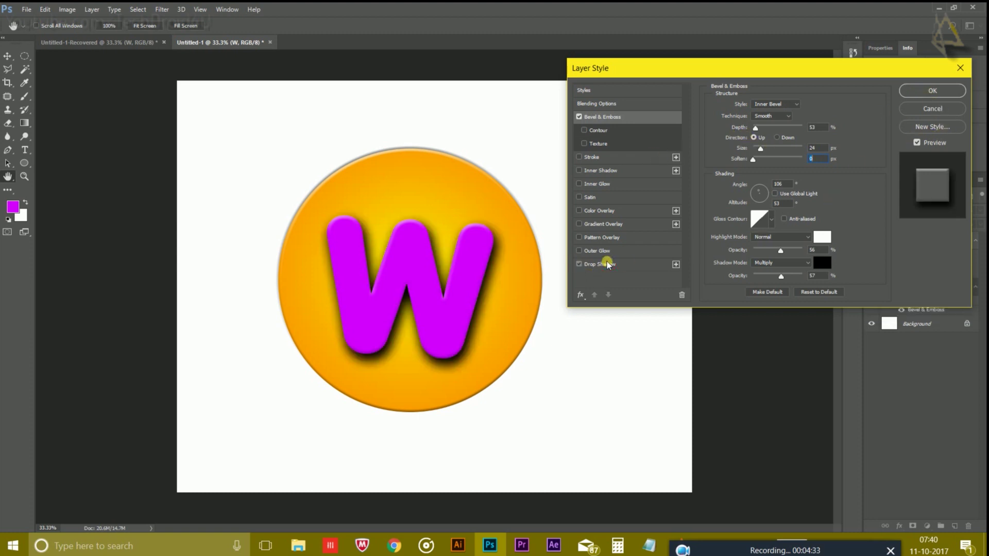
left_click(607, 264)
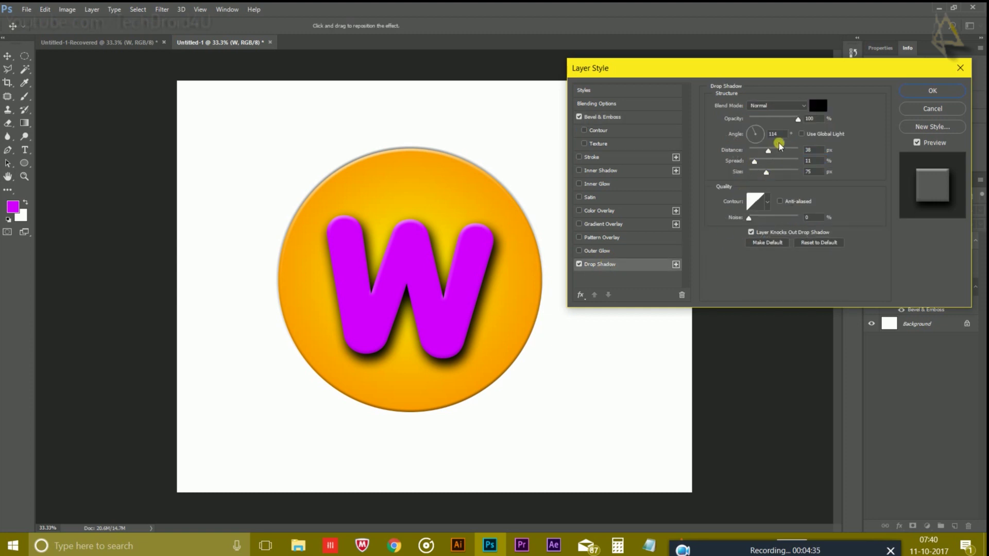
left_click_drag(777, 119, 764, 120)
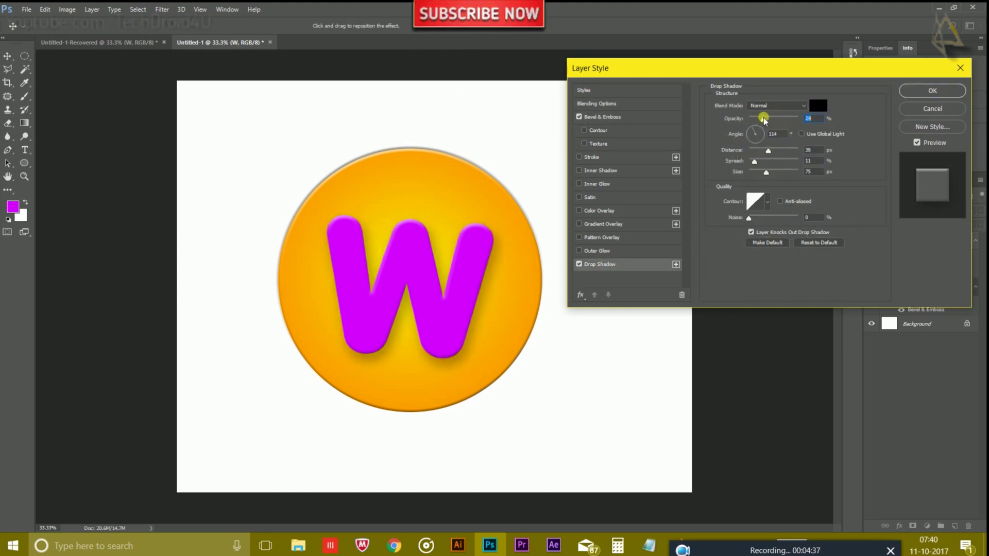
mouse_move(762, 170)
left_mouse_down()
mouse_move(752, 171)
mouse_move(760, 153)
mouse_move(761, 175)
left_mouse_up()
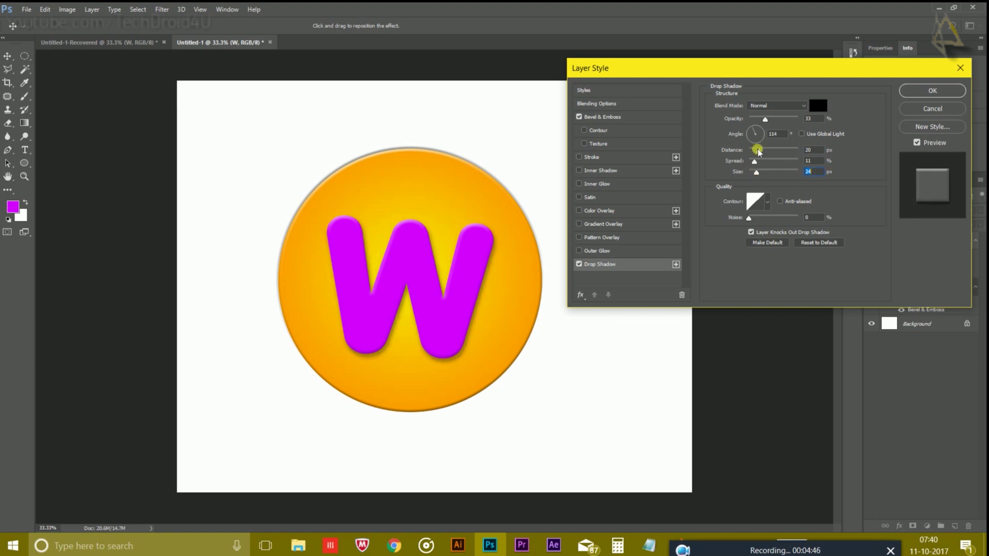
left_click(929, 92)
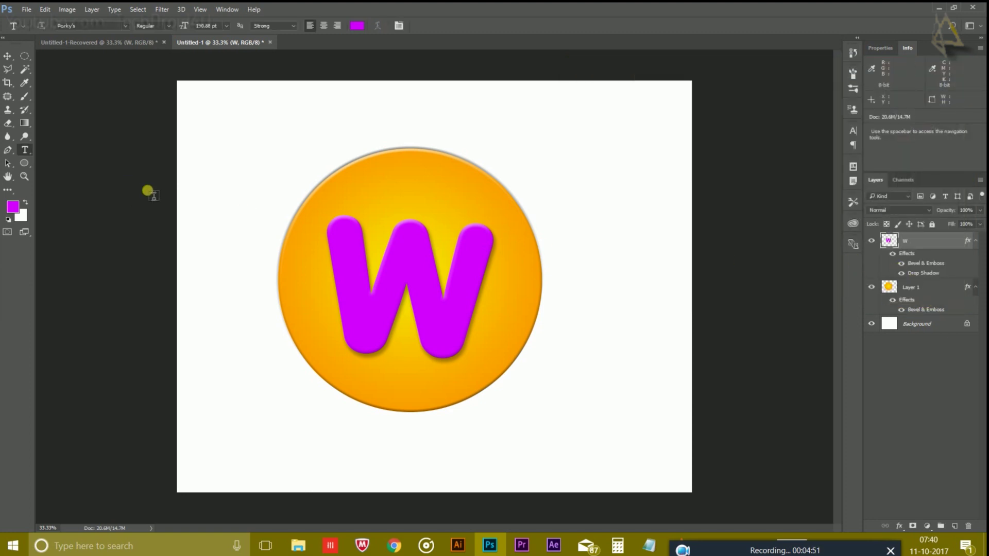
Load the W as a selection, add Layer 2 above it, and choose a 500 px soft round brush.
left_click(889, 241, "ctrl")
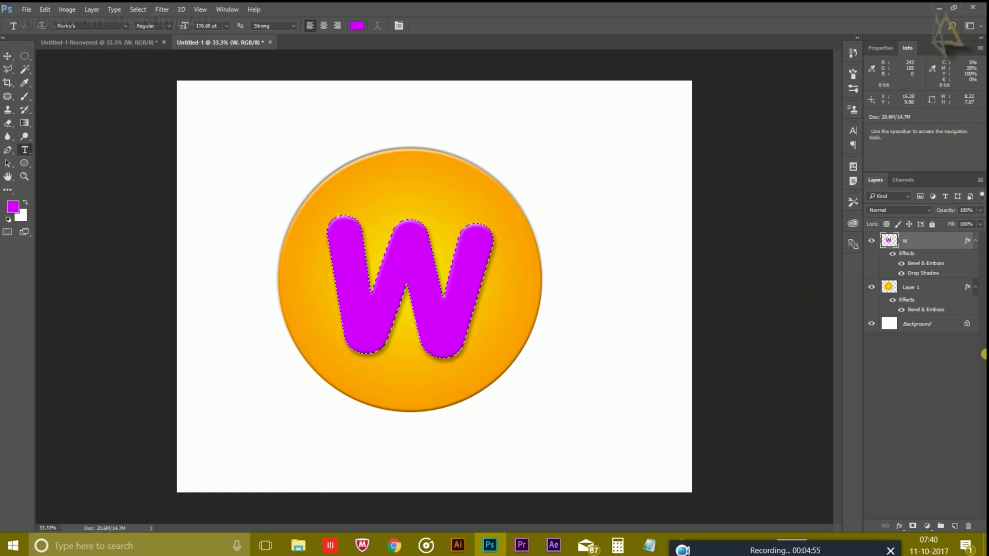
left_click(955, 526)
left_click(23, 95)
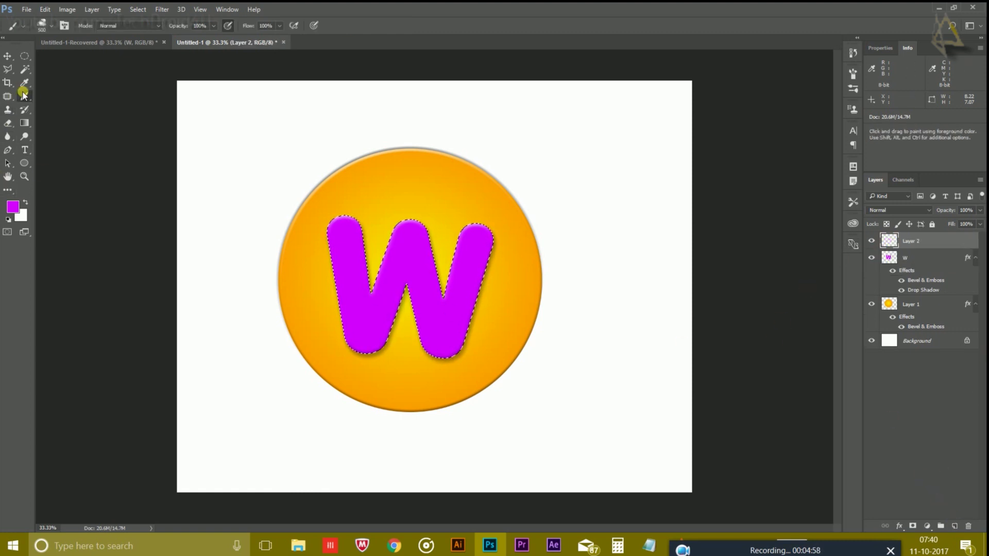
right_click(287, 149)
scroll(352, 264, "up", 5)
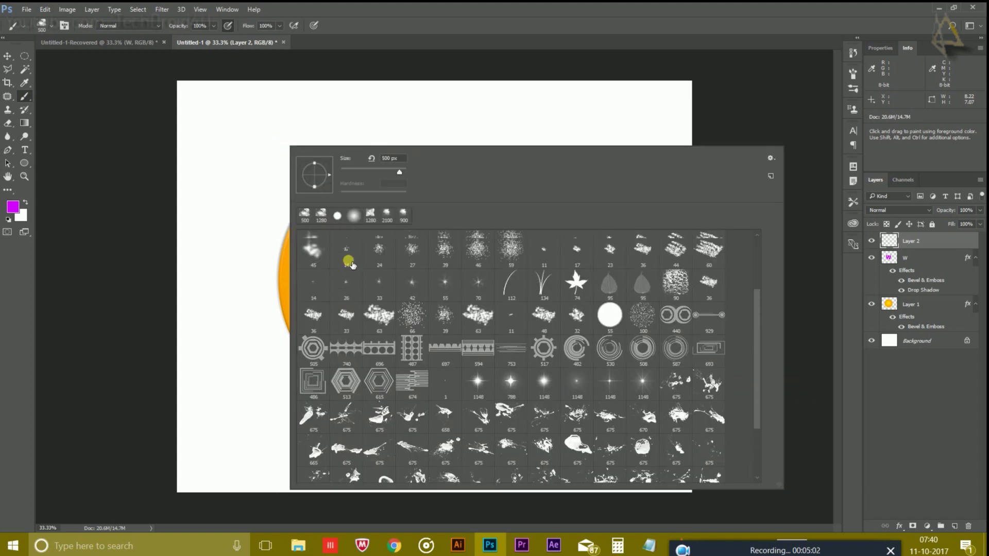
scroll(350, 267, "up", 3)
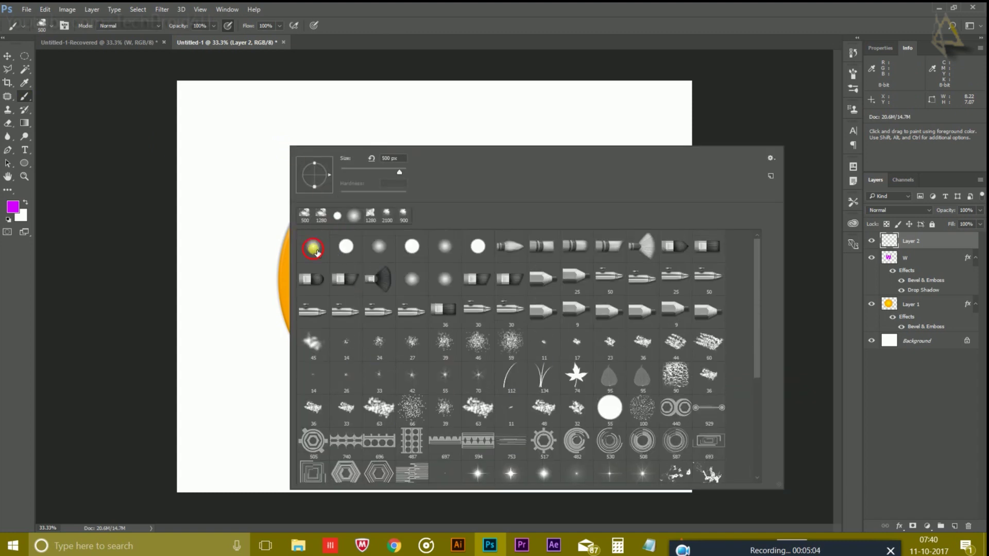
double_click(314, 249)
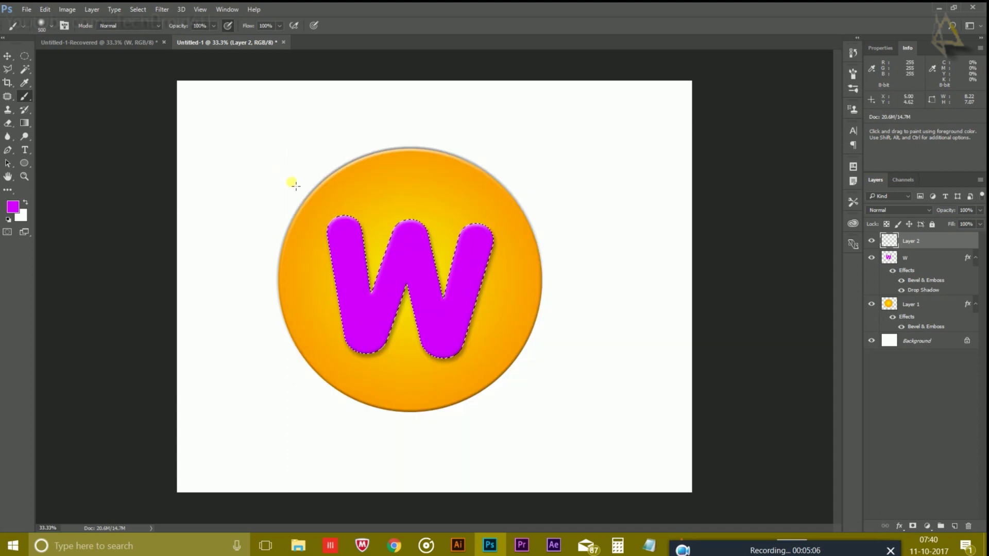
key("Caps_Lock")
key("bracketleft")
key("bracketleft")
key("bracketleft")
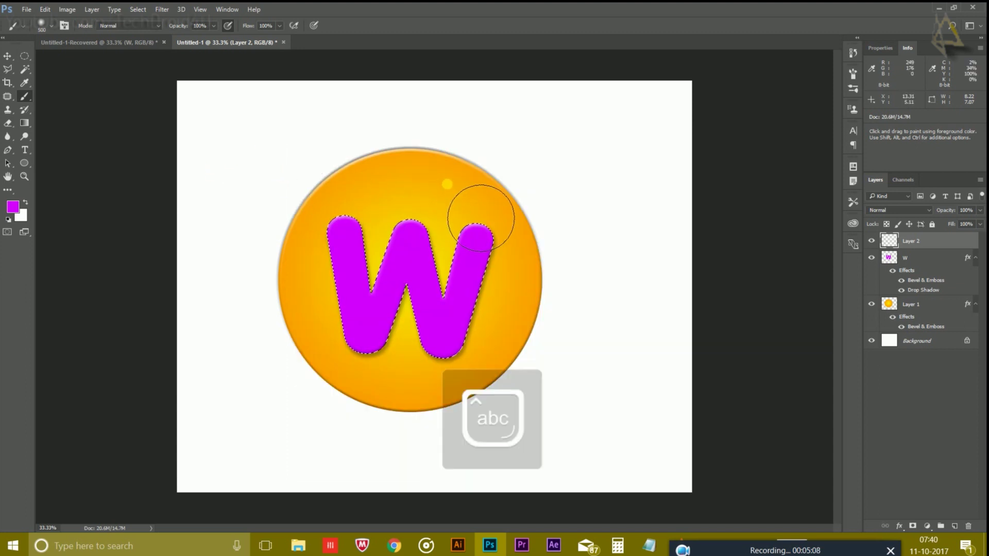
key("bracketright")
key("bracketright")
key("bracketright")
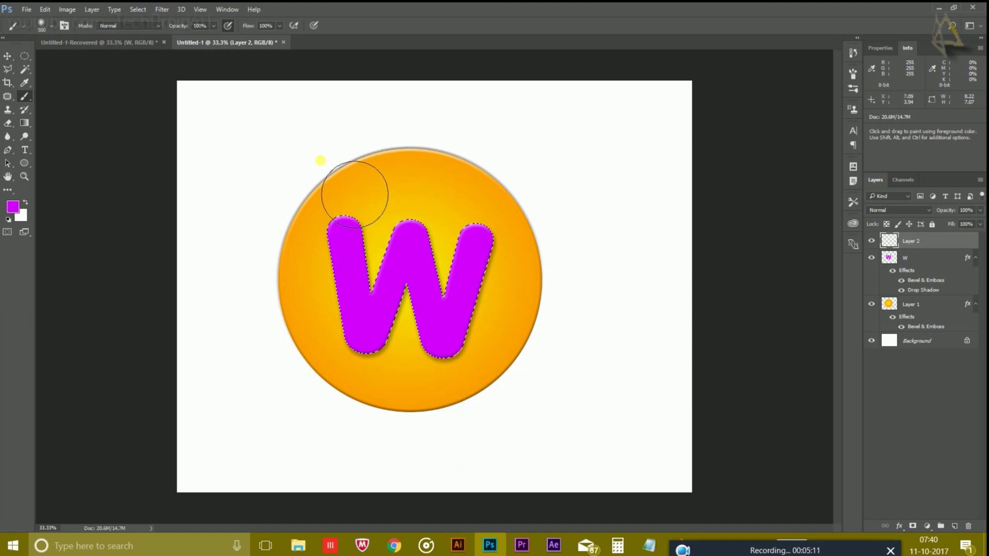
Paint the lower part of the W pink with a 600 px brush on Layer 2.
left_click(13, 206)
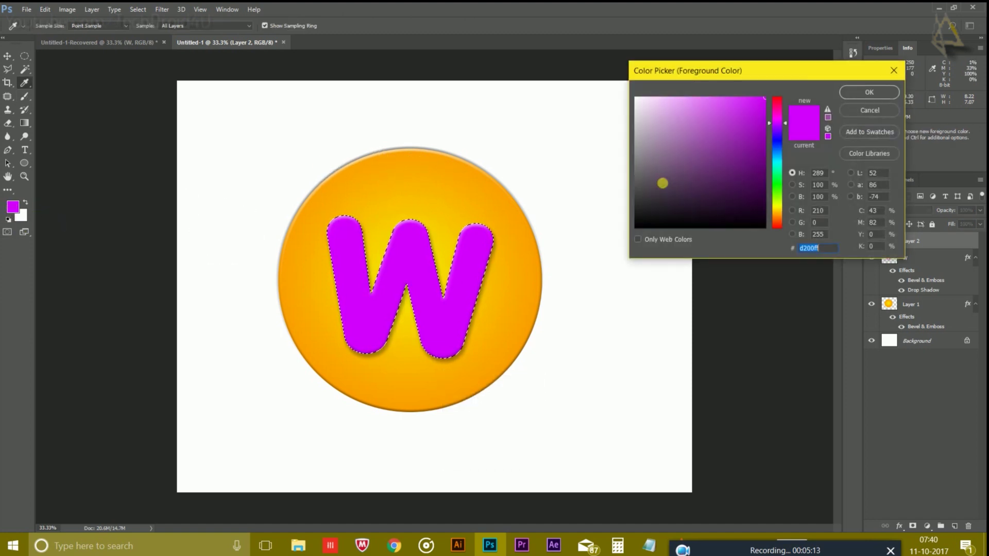
left_click_drag(773, 125, 777, 116)
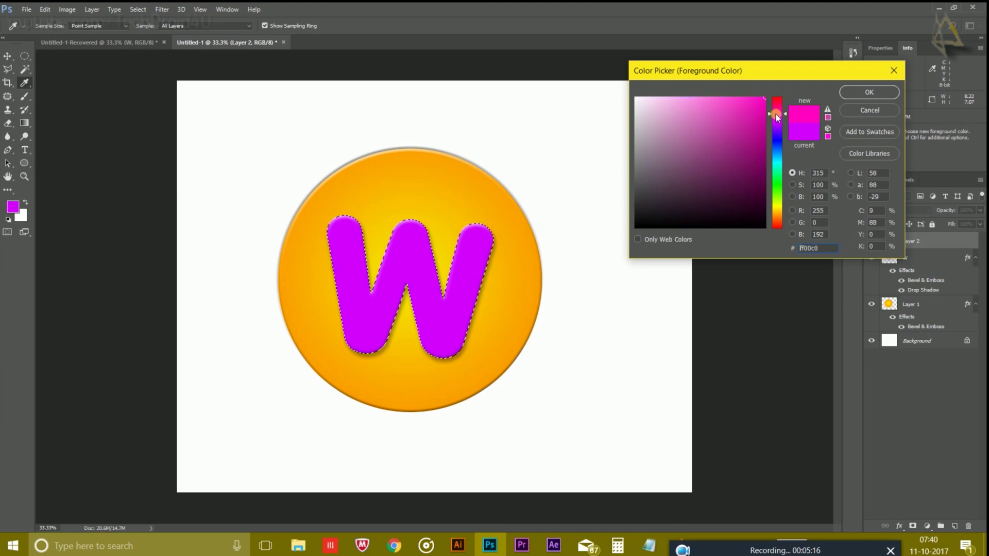
left_click(860, 90)
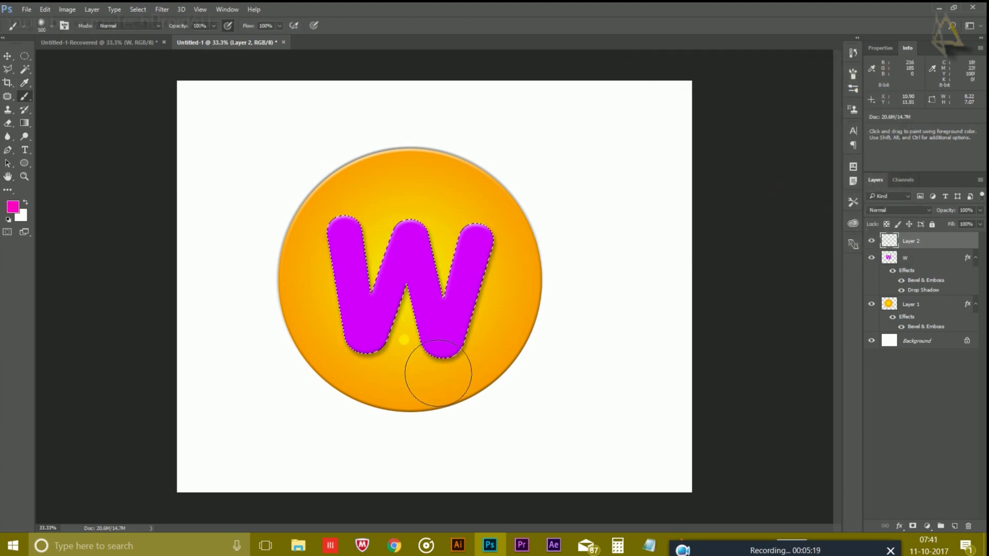
key("bracketright")
key("bracketright")
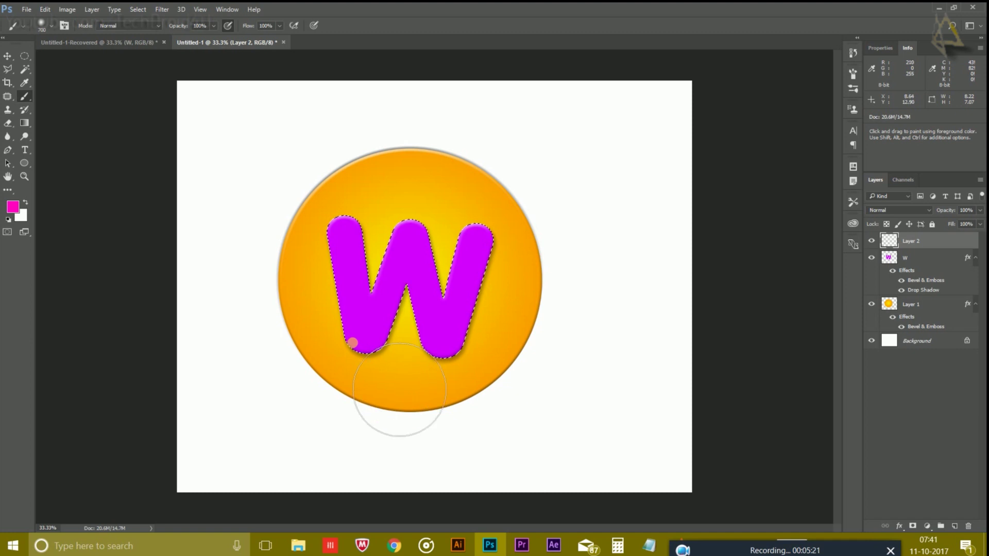
mouse_move(400, 390)
left_mouse_down()
mouse_move(388, 411)
mouse_move(347, 404)
mouse_move(400, 381)
left_mouse_up()
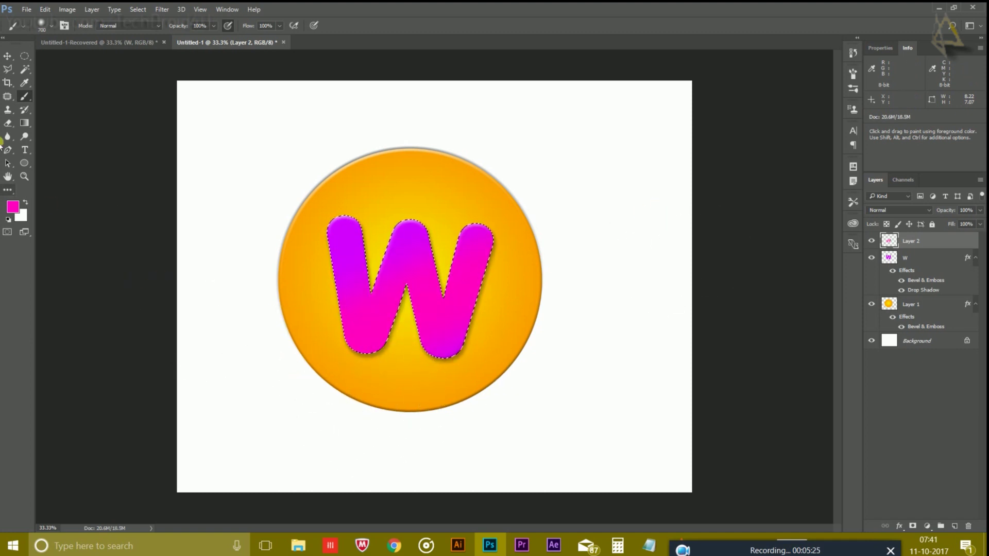
Paint the bottom of the W red, then deselect.
left_click(12, 207)
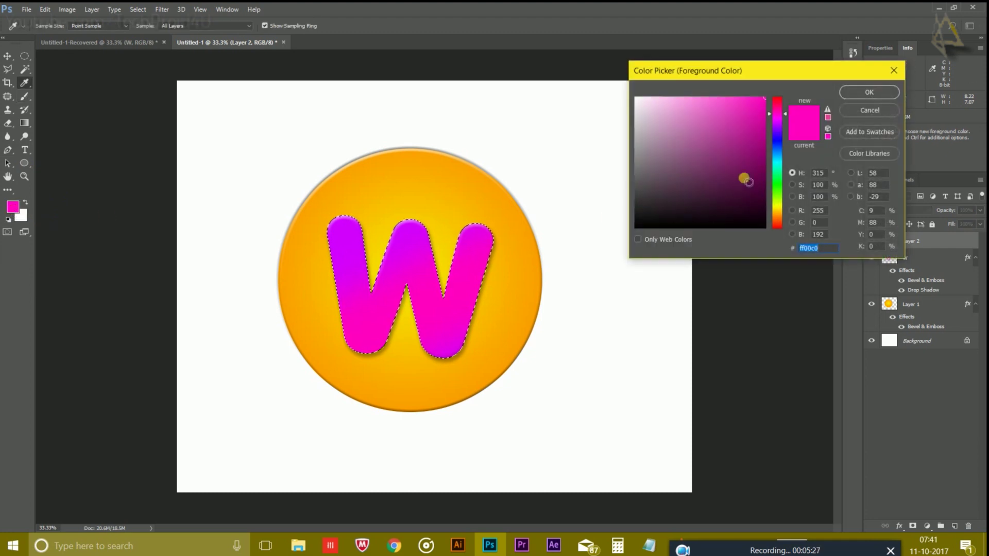
left_click_drag(778, 127, 774, 101)
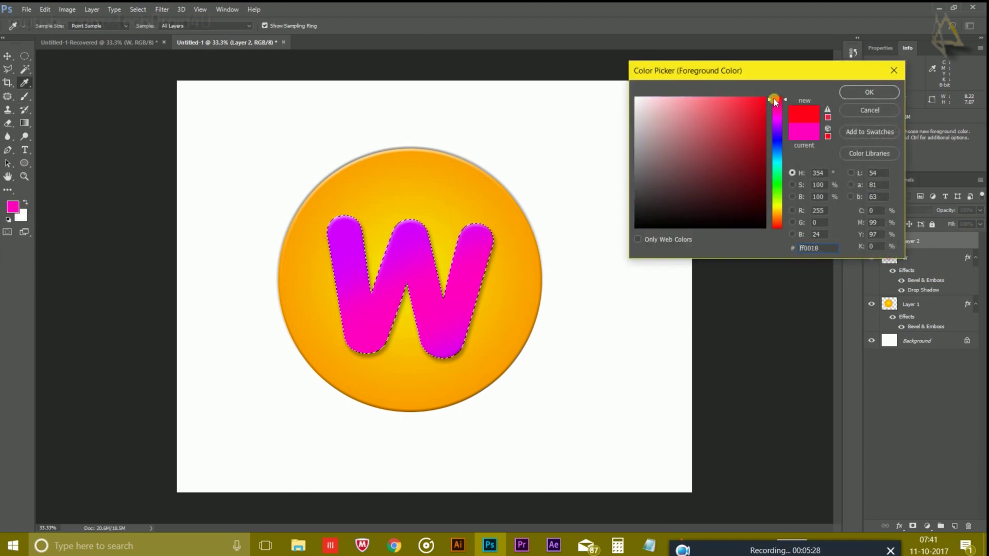
left_click(842, 98)
mouse_move(402, 437)
left_mouse_down()
mouse_move(391, 442)
mouse_move(607, 362)
left_mouse_up()
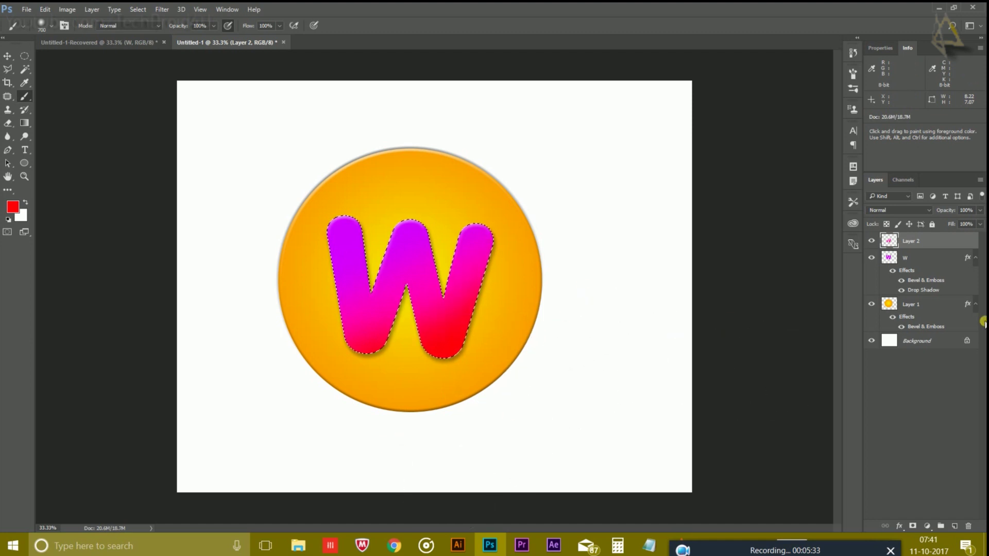
key("ctrl+d")
Add a drop shadow to the Layer 1 circle: 54% opacity, 24 px distance, 27 px size.
double_click(894, 309)
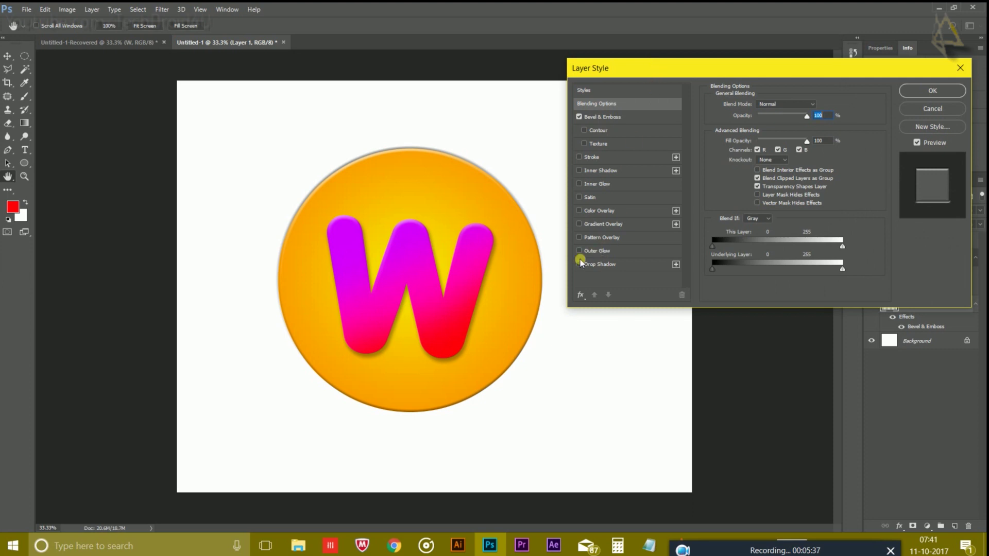
left_click(578, 265)
left_click(602, 265)
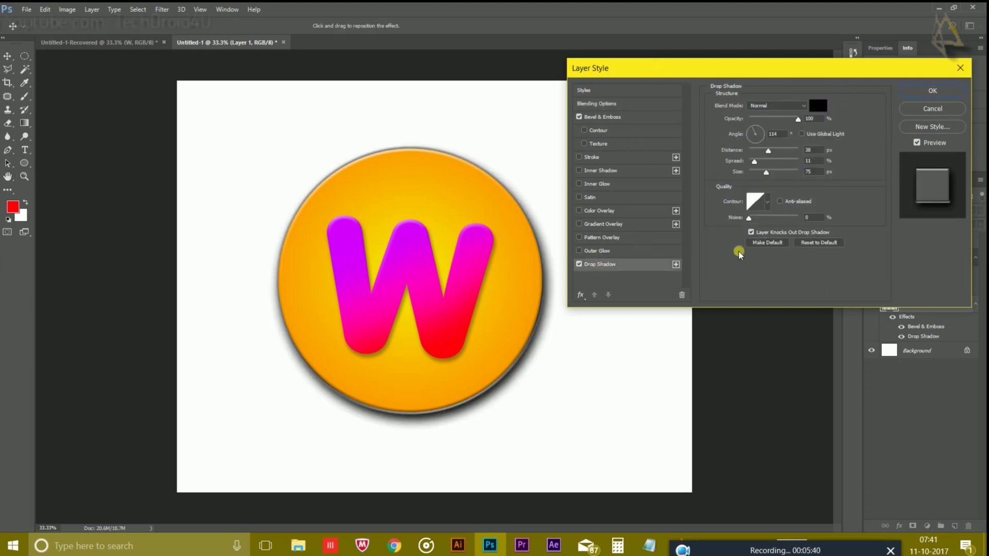
left_click(771, 119)
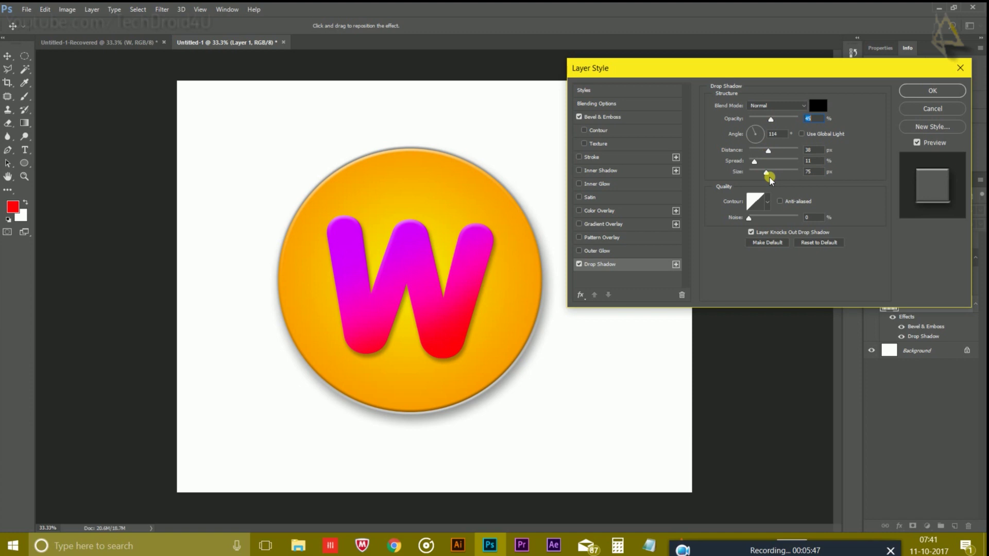
left_click_drag(771, 180, 776, 120)
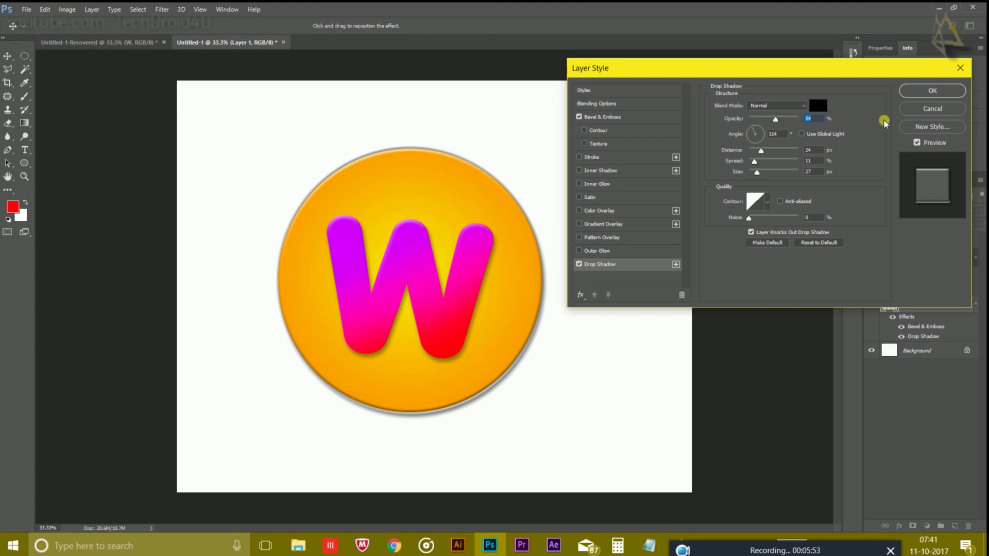
left_click(914, 91)
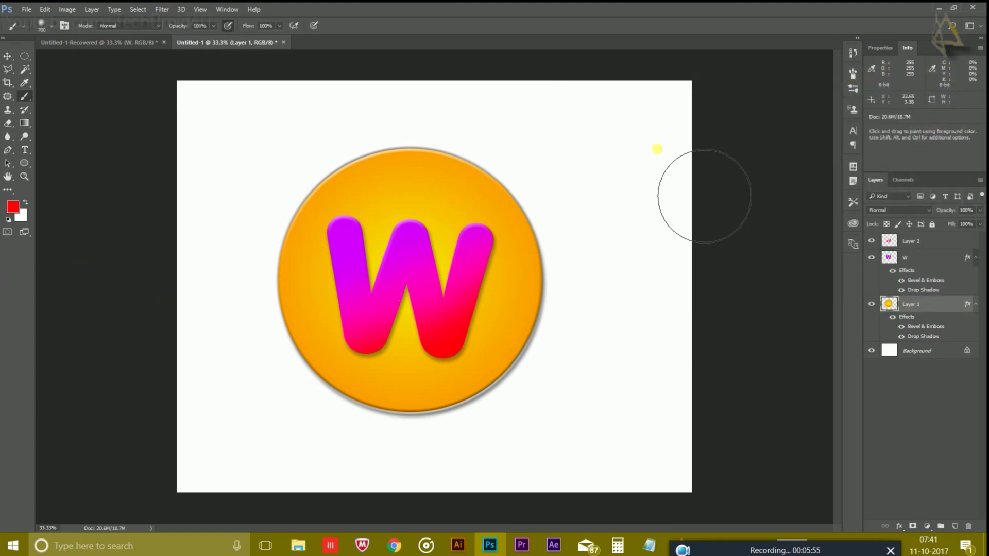